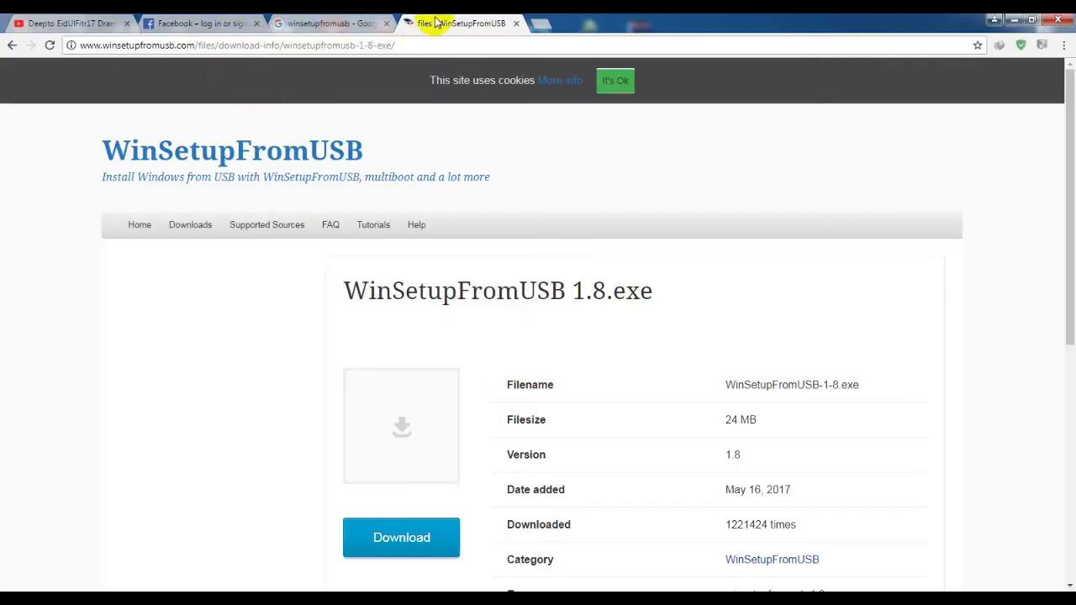
# Step: Examine the WinSetupFromUSB 1.8 download page, including its web address and file details
pyautogui.click(308, 45)
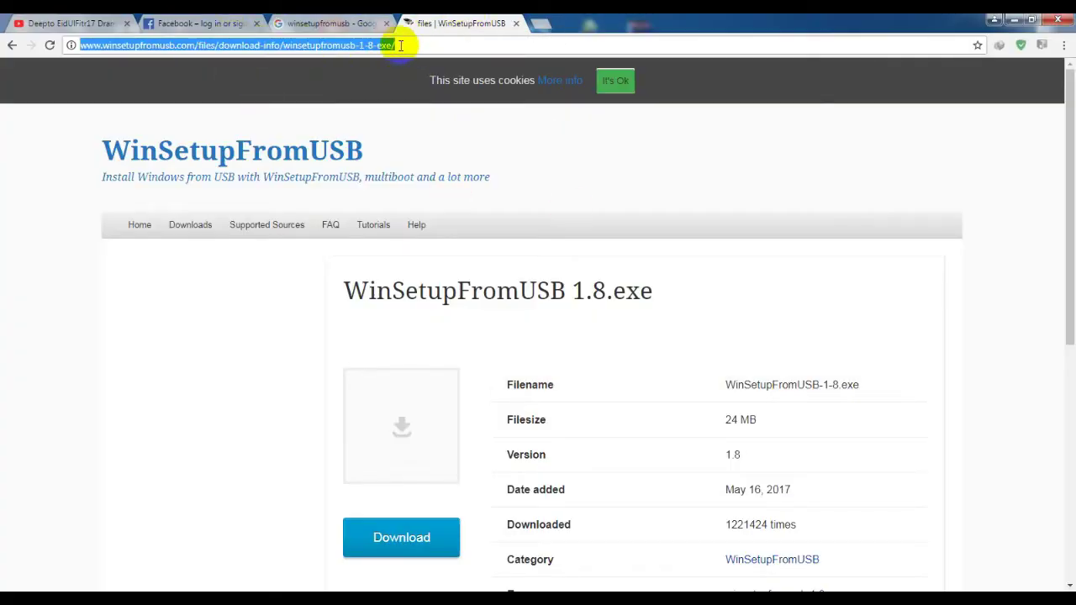
pyautogui.click(401, 45)
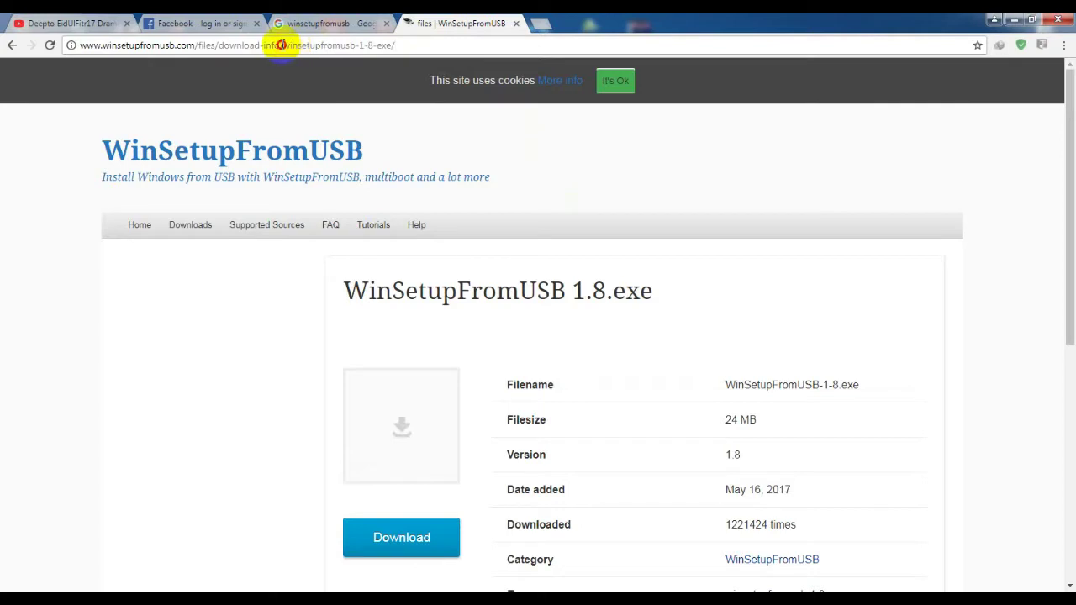
pyautogui.moveTo(395, 44); pyautogui.dragTo(10, 45)
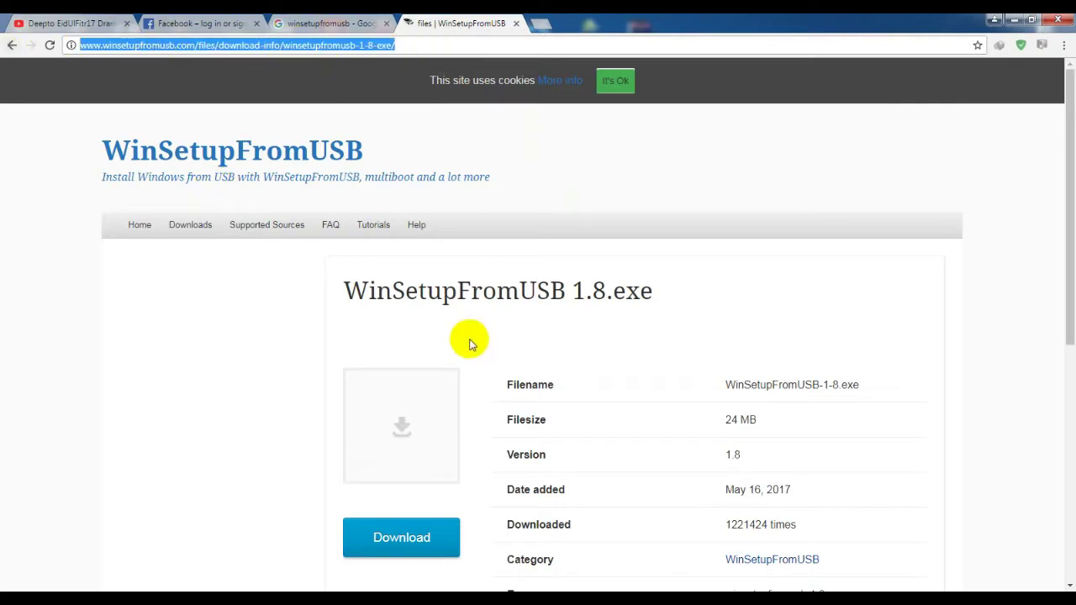
pyautogui.scroll(-3, 471, 345)
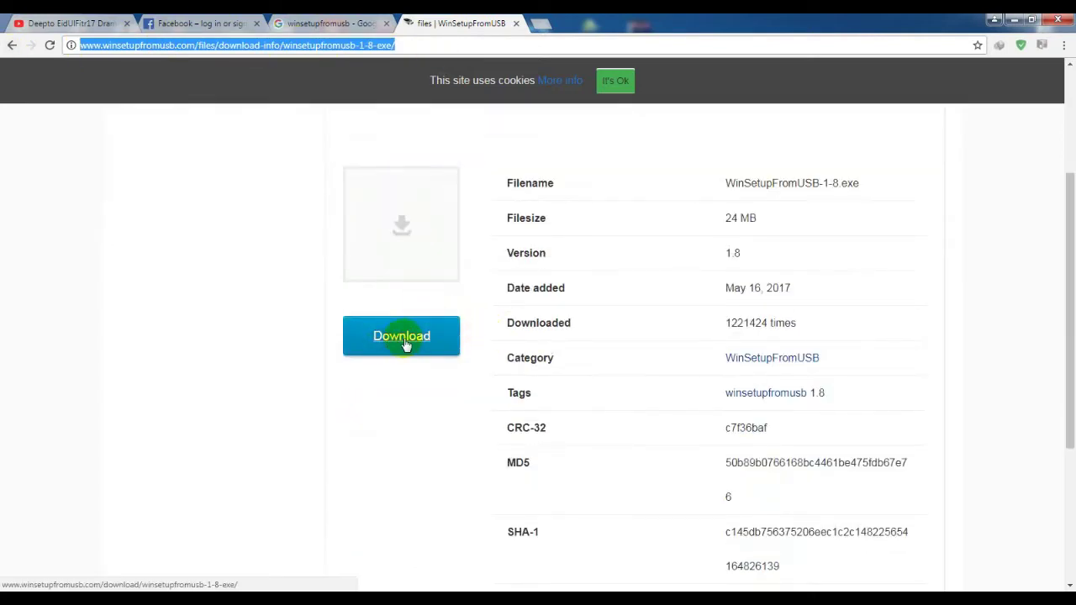
pyautogui.scroll(3, 404, 344)
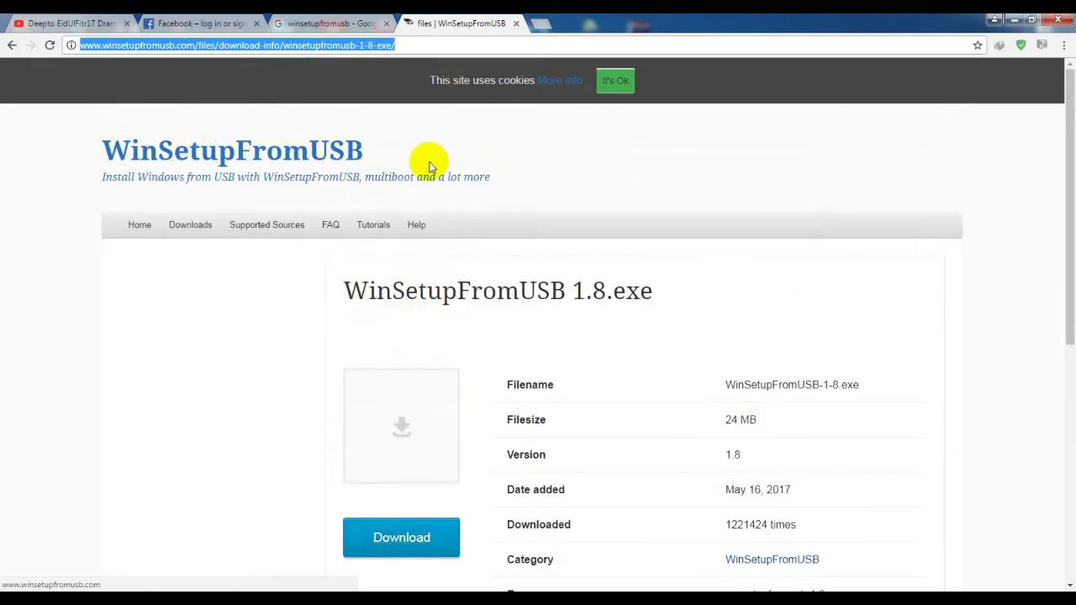
pyautogui.scroll(-3, 391, 457)
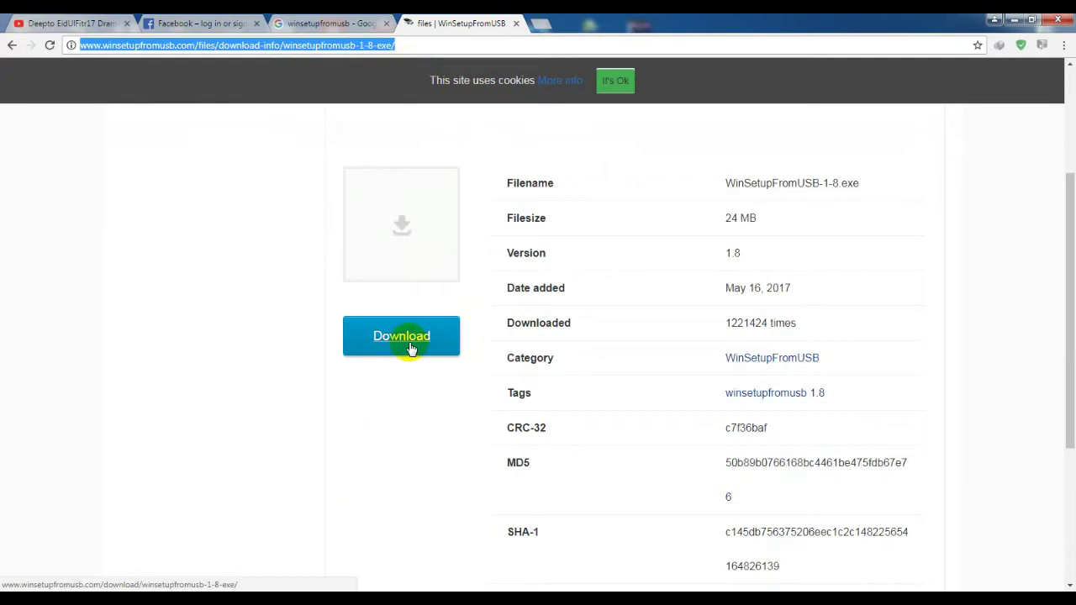
# Step: Request the WinSetupFromUSB 1.8 download, decline the duplicate, and resume the existing WinSetupFromUSB-1-8.exe entry in Internet Download Manager
pyautogui.click(411, 349)
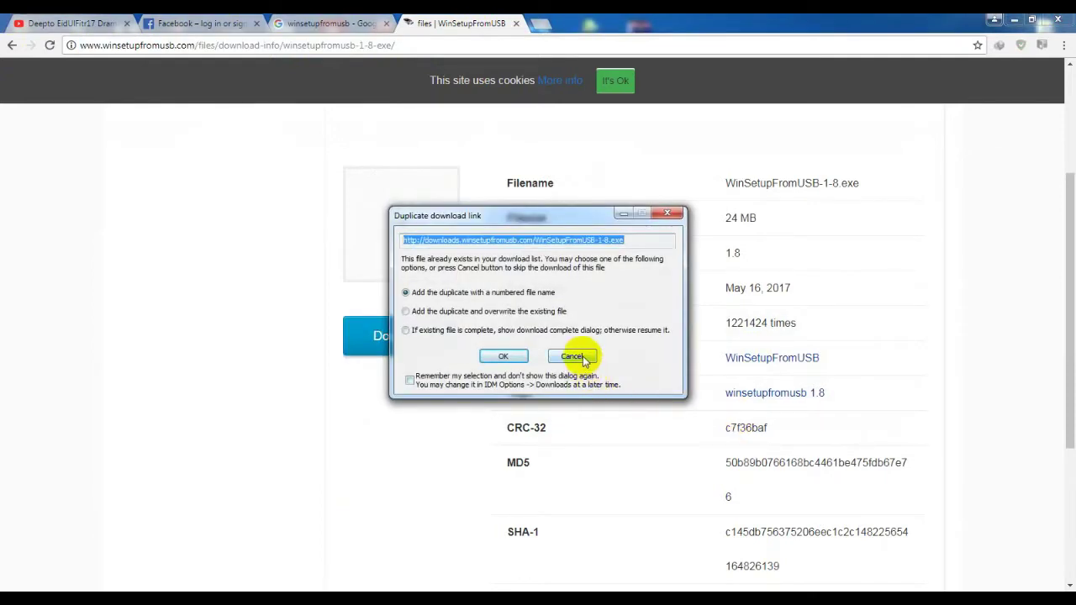
pyautogui.click(580, 357)
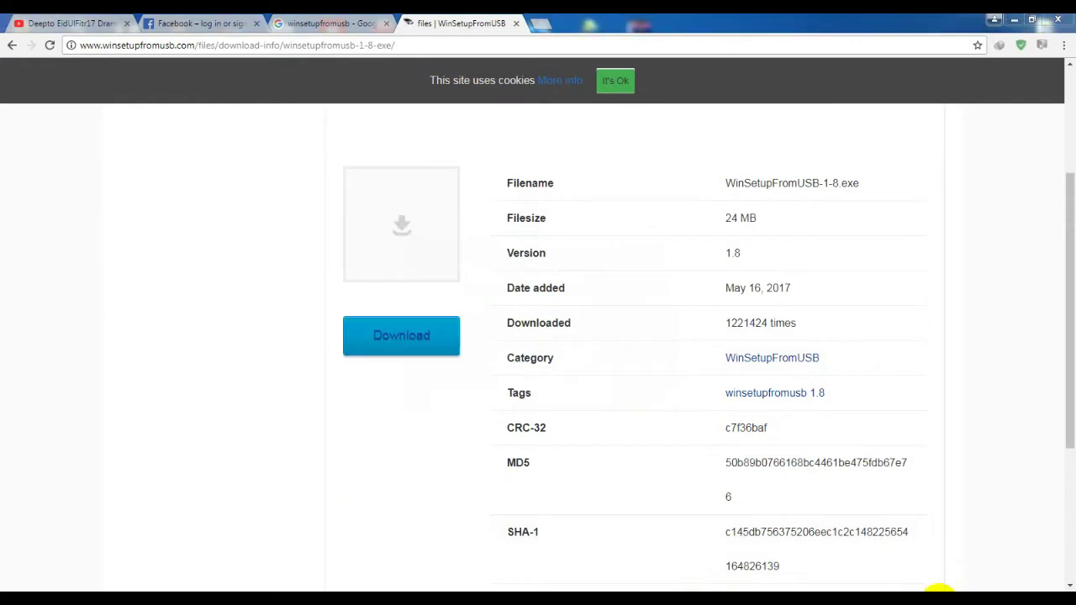
pyautogui.click(939, 592)
pyautogui.doubleClick(936, 494)
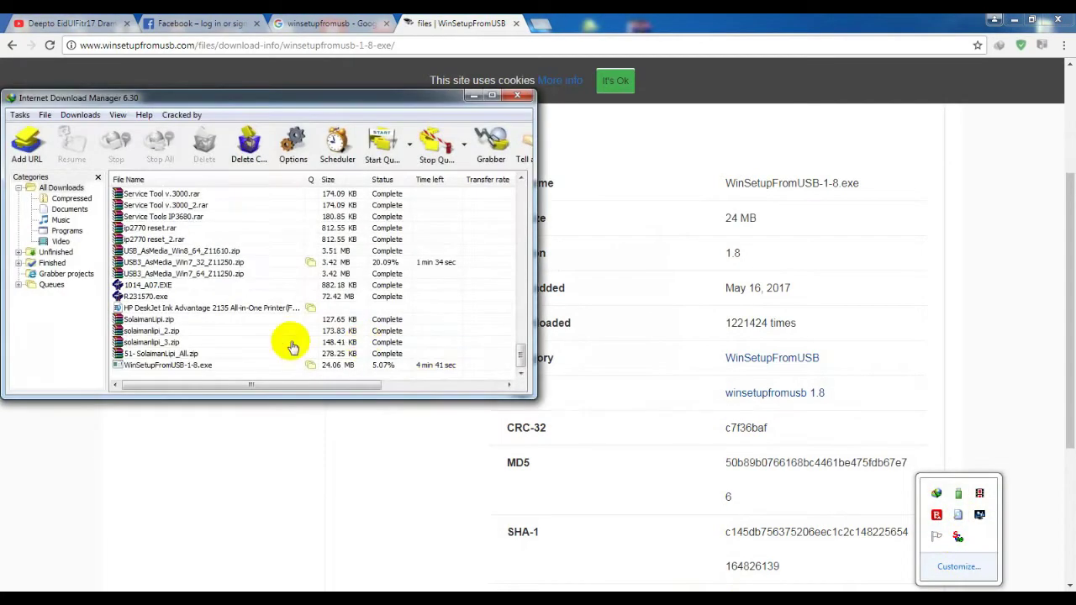
pyautogui.click(168, 365)
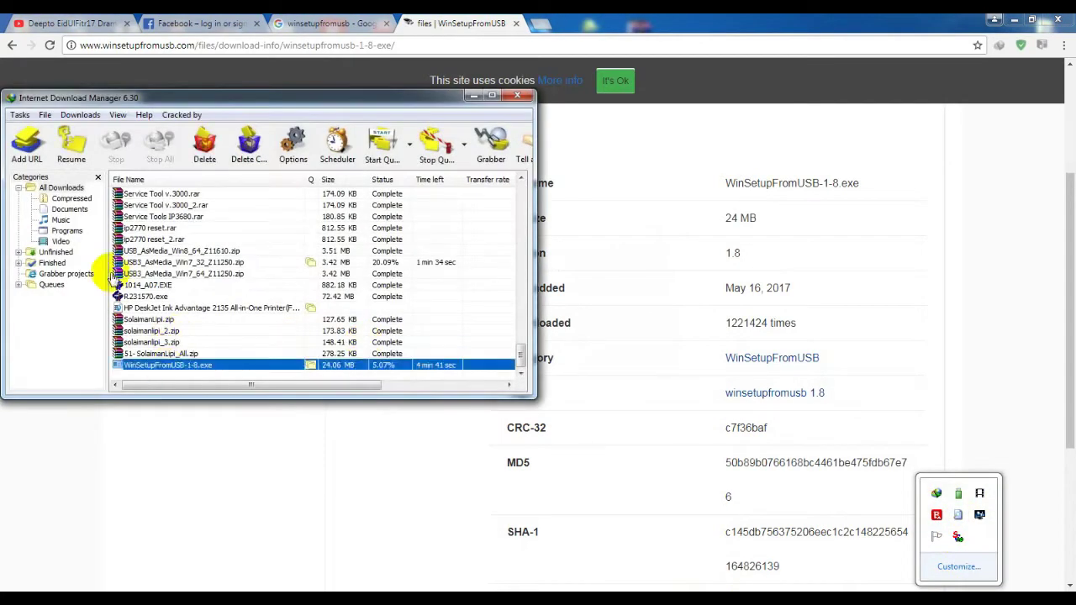
pyautogui.click(71, 143)
pyautogui.click(473, 95)
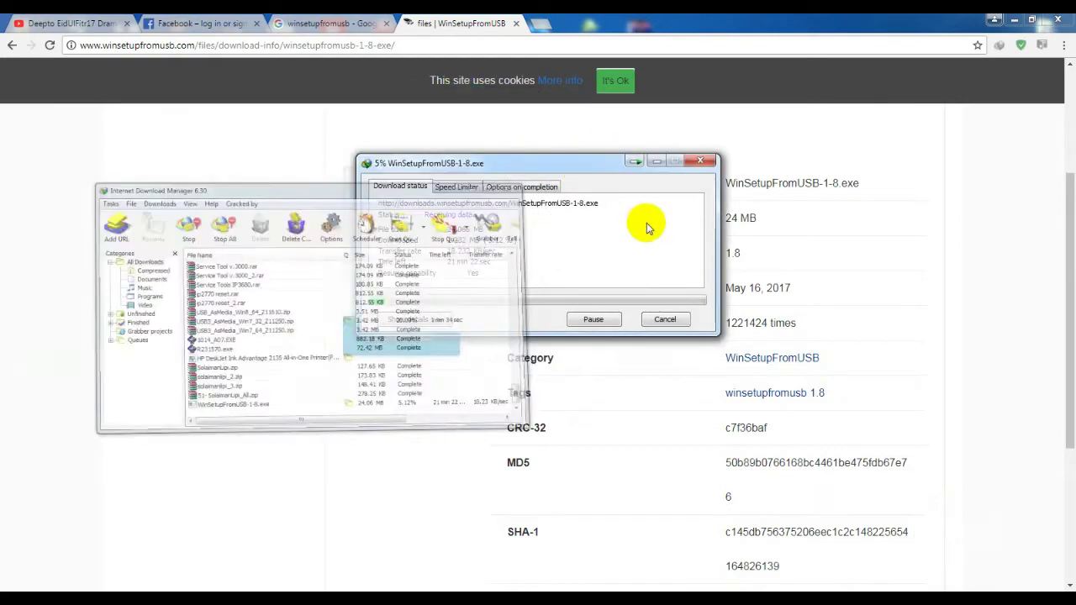
pyautogui.click(546, 165)
pyautogui.moveTo(546, 165); pyautogui.dragTo(687, 265)
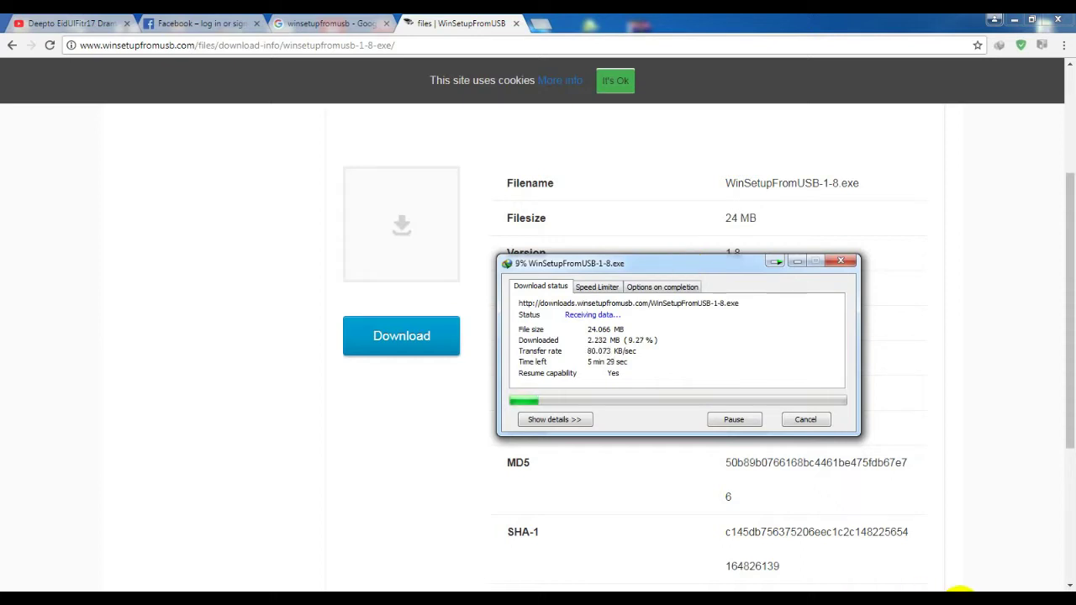
pyautogui.click(958, 595)
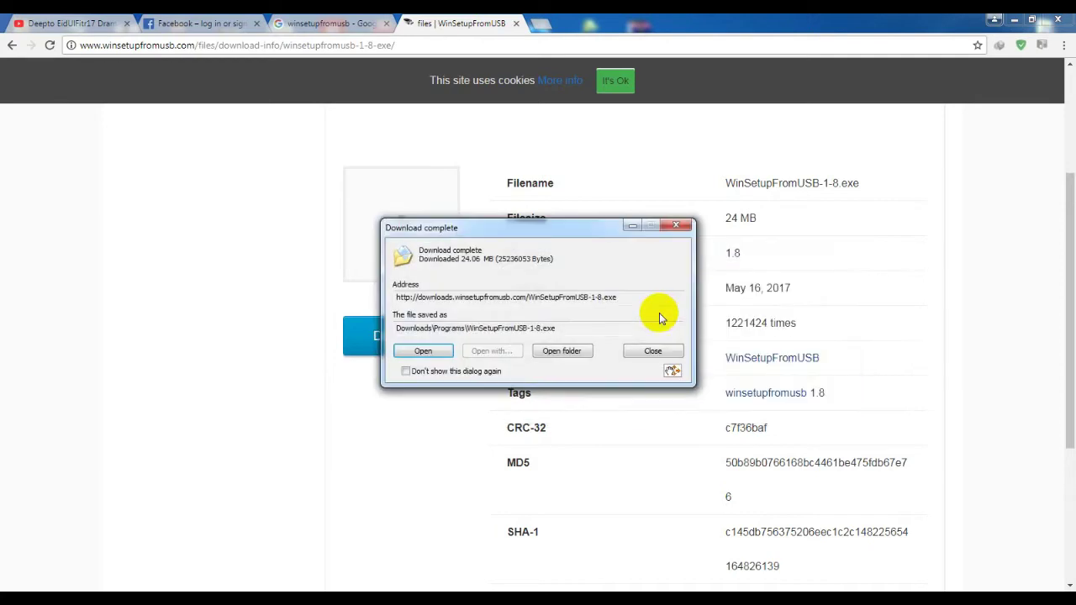
# Step: Open the finished download's folder and extract WinSetupFromUSB-1-8.exe into Downloads\Programs, dismissing the compatibility assistant
pyautogui.click(551, 353)
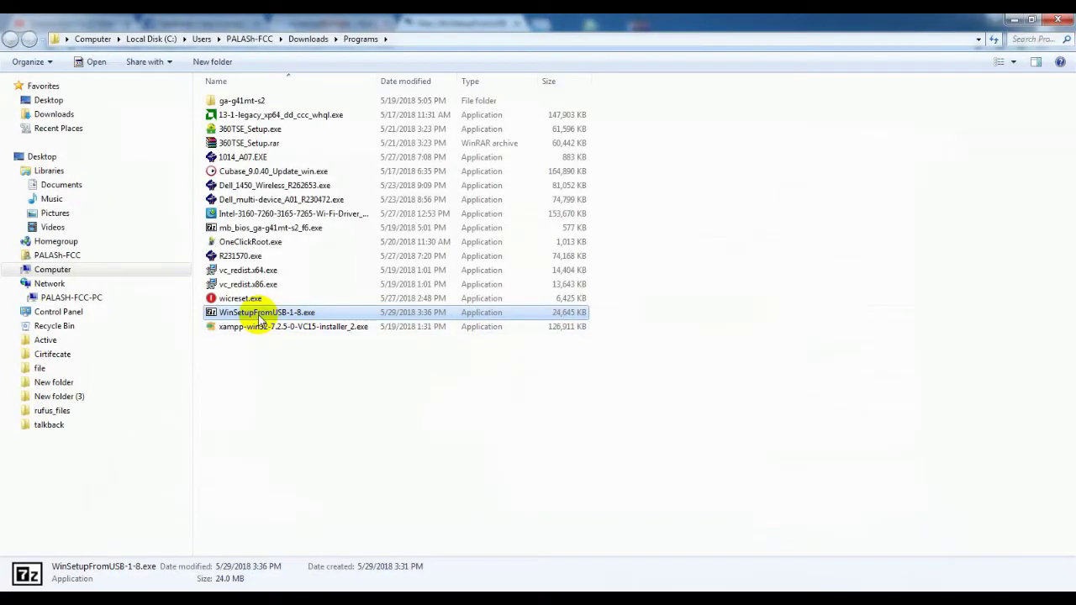
pyautogui.rightClick(259, 319)
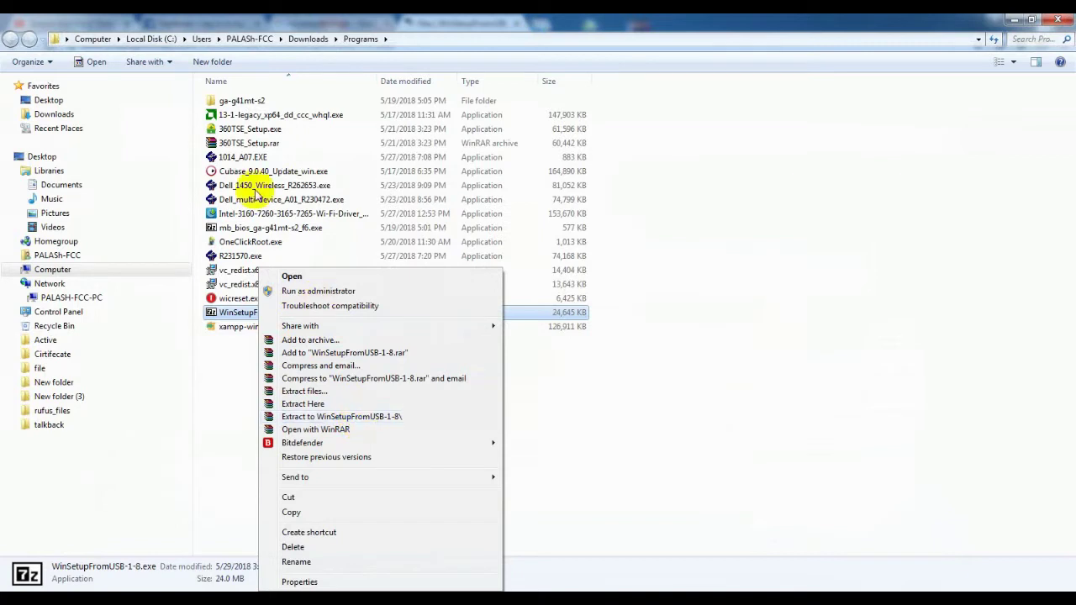
pyautogui.click(301, 277)
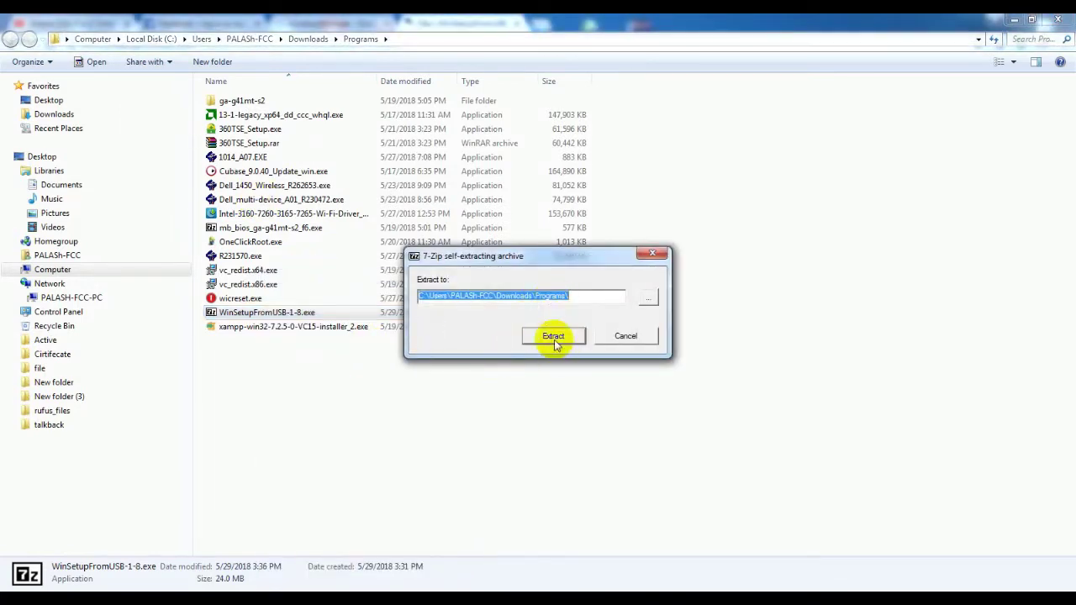
pyautogui.click(553, 336)
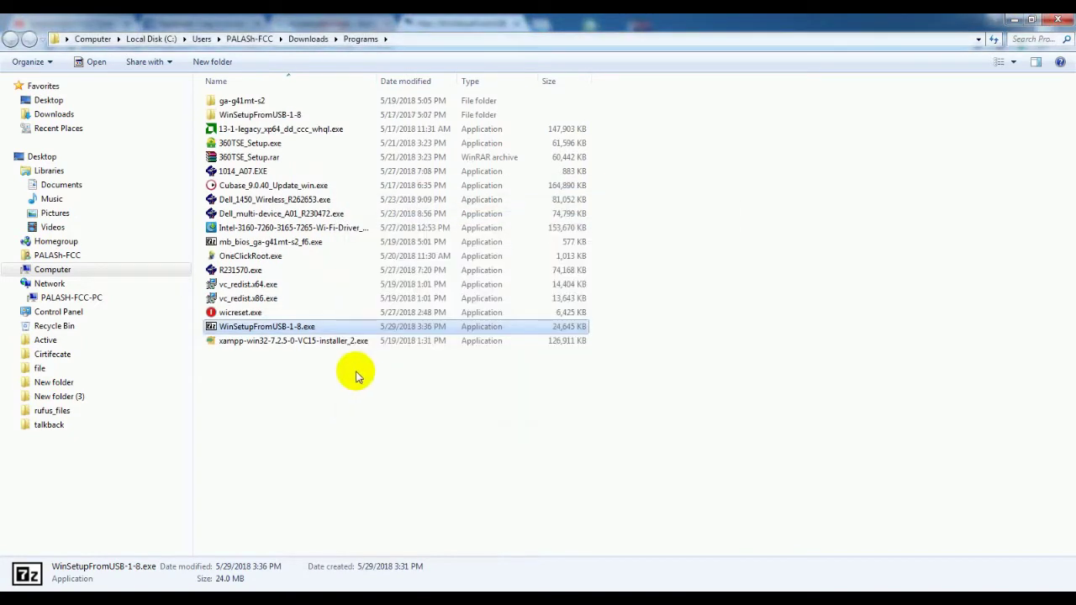
pyautogui.click(644, 355)
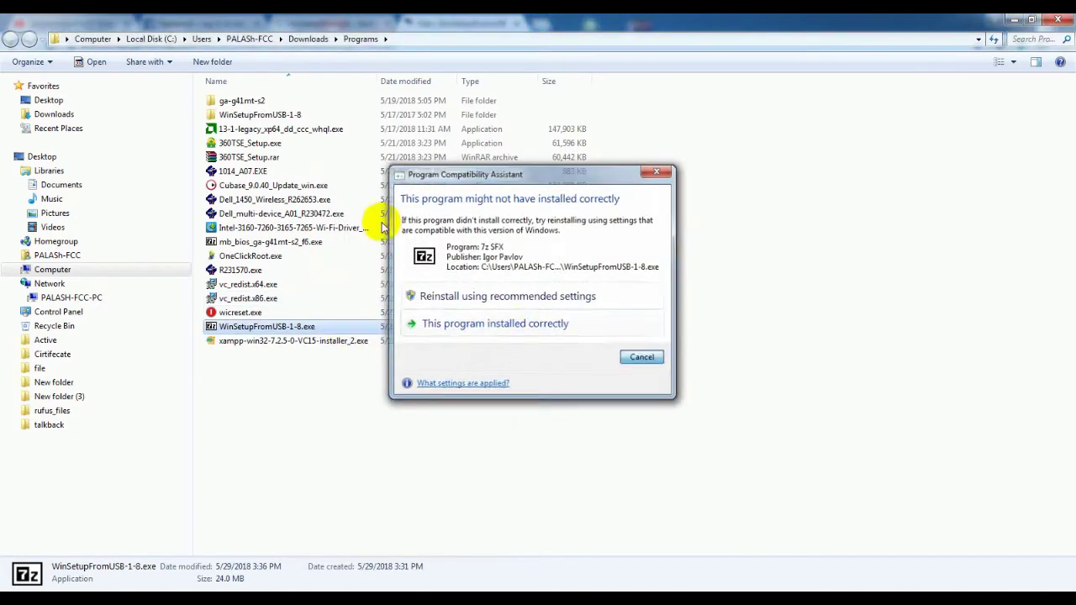
# Step: Open the extracted WinSetupFromUSB-1-8 folder, select WinSetupFromUSB_1-8_x64.exe, and shrink the folder window to reveal the desktop
pyautogui.doubleClick(261, 115)
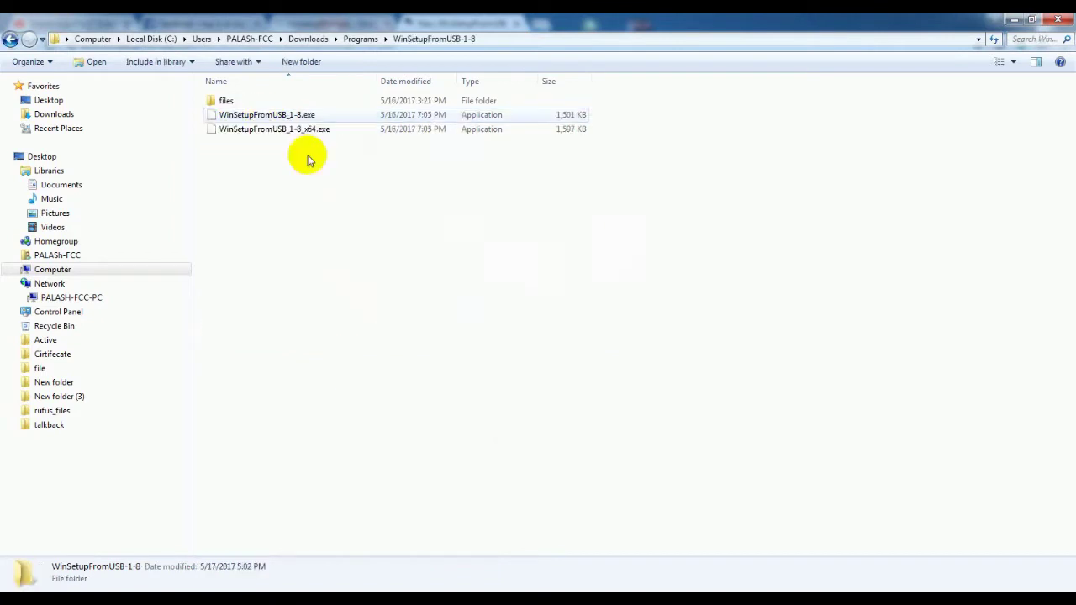
pyautogui.click(309, 130)
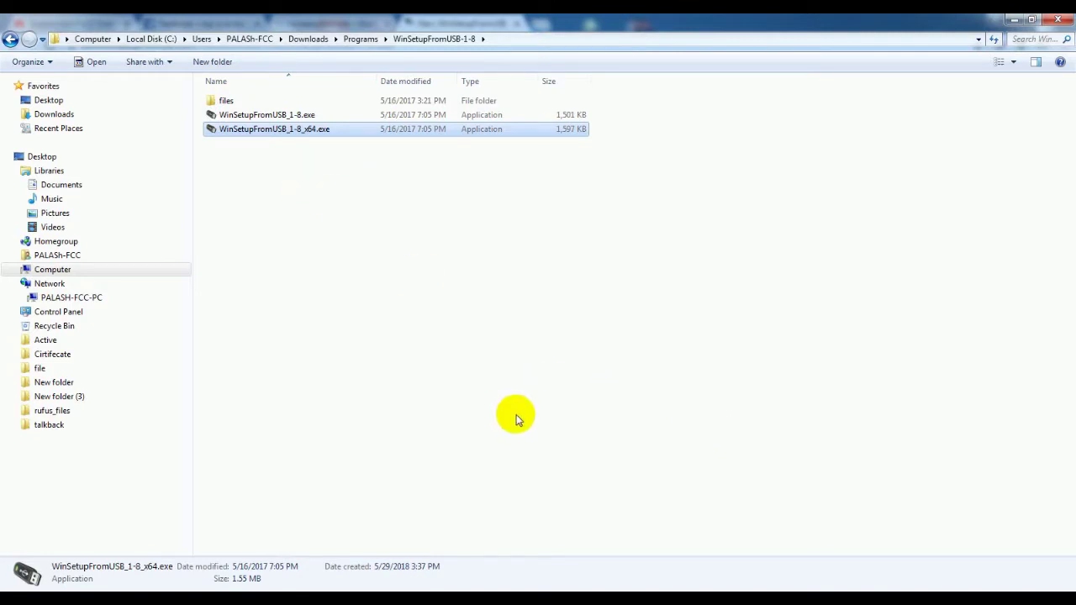
pyautogui.doubleClick(564, 18)
pyautogui.click(1020, 22)
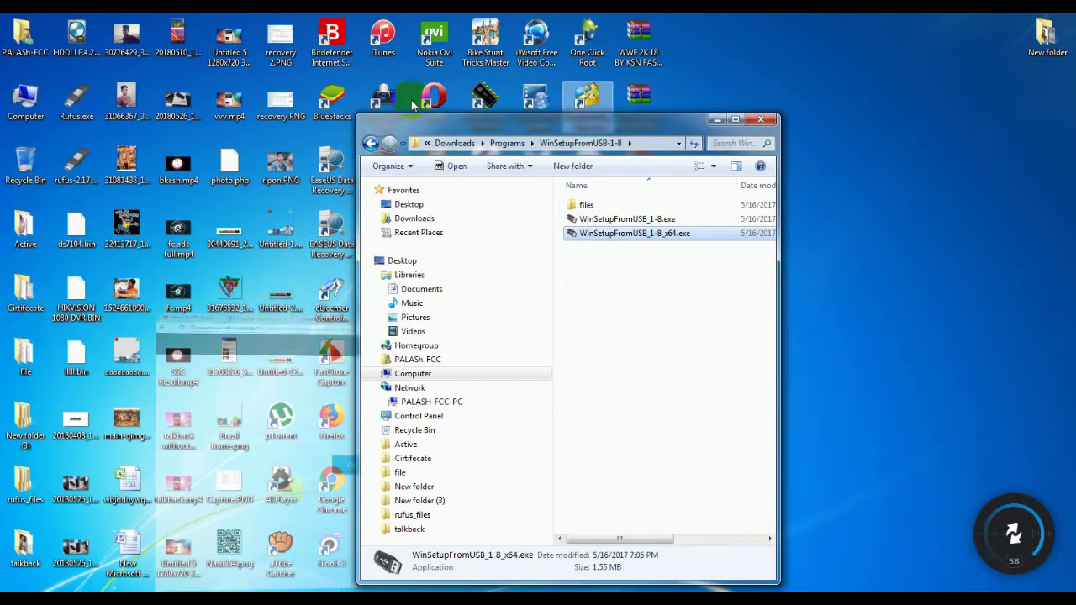
# Step: Quick-format Removable Disk (F:) from Computer as FAT32 with 8192-byte allocation units, and close the format and Computer windows
pyautogui.doubleClick(25, 99)
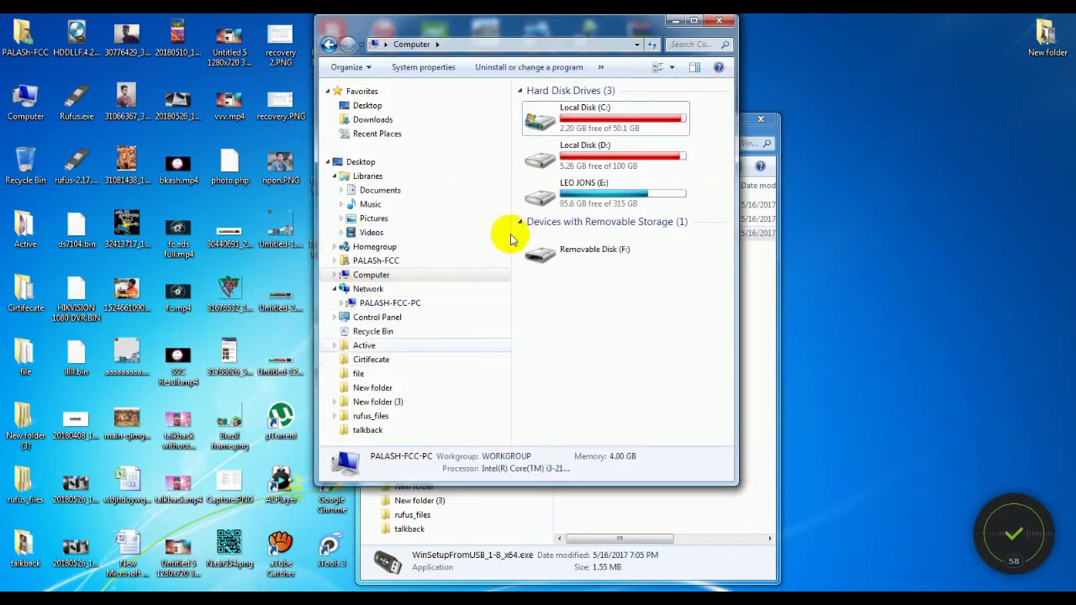
pyautogui.moveTo(602, 31); pyautogui.dragTo(302, 40)
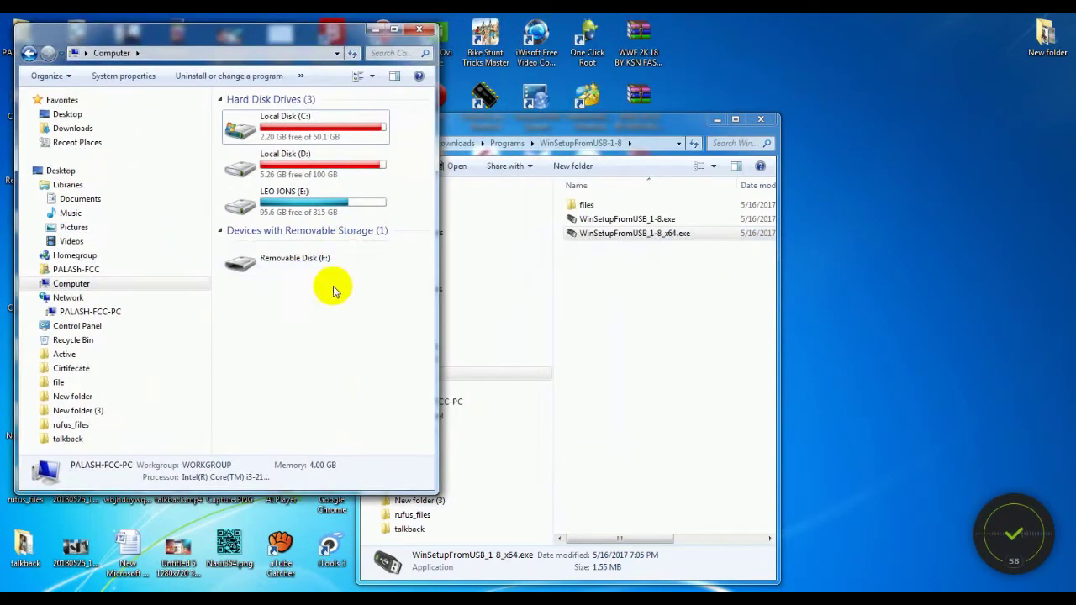
pyautogui.click(292, 263)
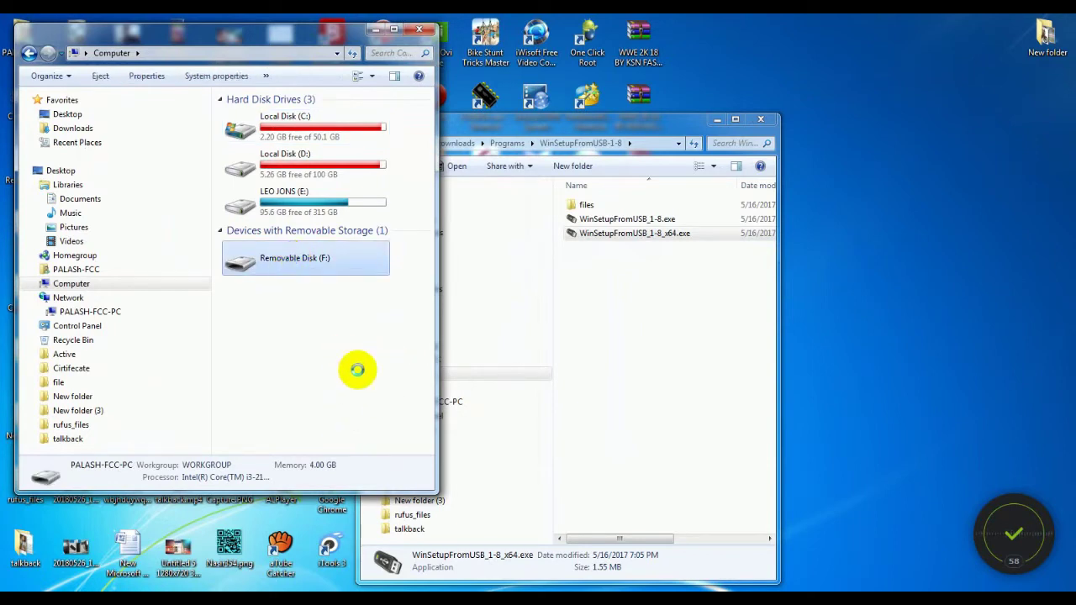
pyautogui.hotkey('shift', 'F10')
pyautogui.click(329, 477)
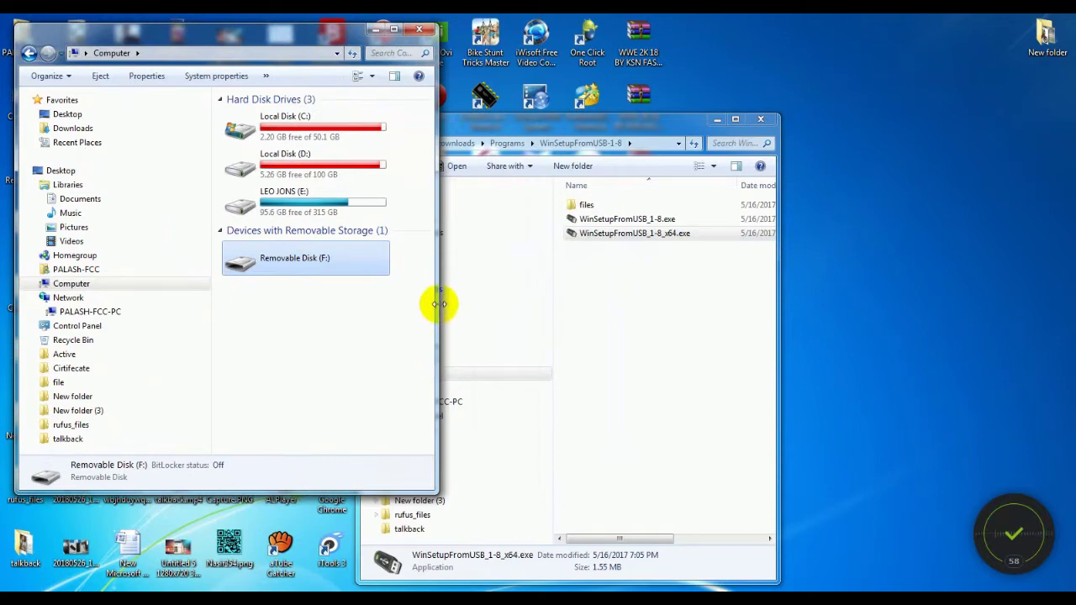
pyautogui.moveTo(439, 305); pyautogui.dragTo(372, 305)
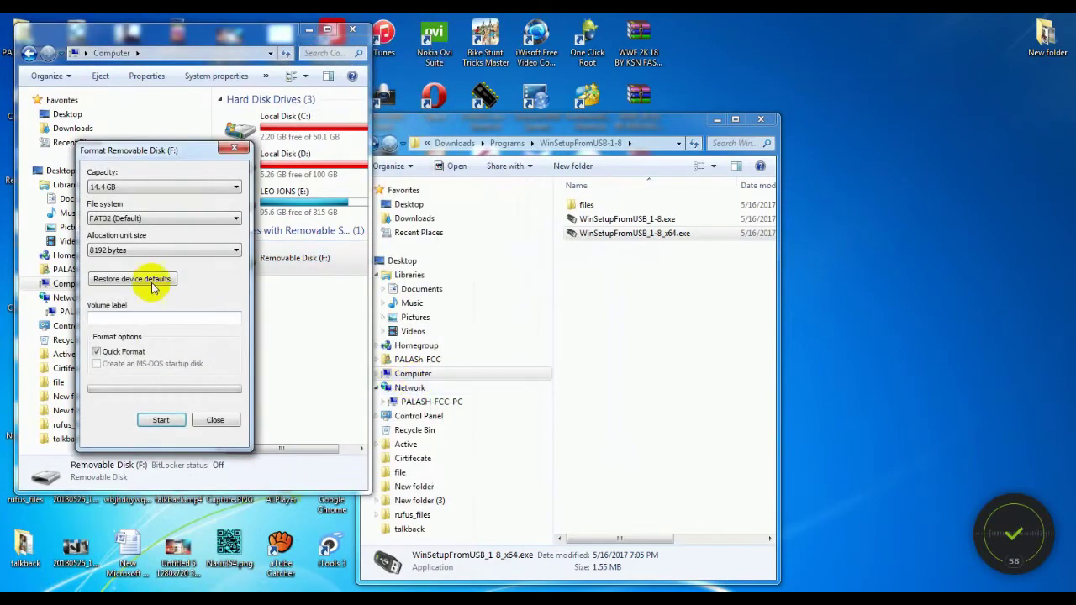
pyautogui.click(160, 419)
pyautogui.click(571, 309)
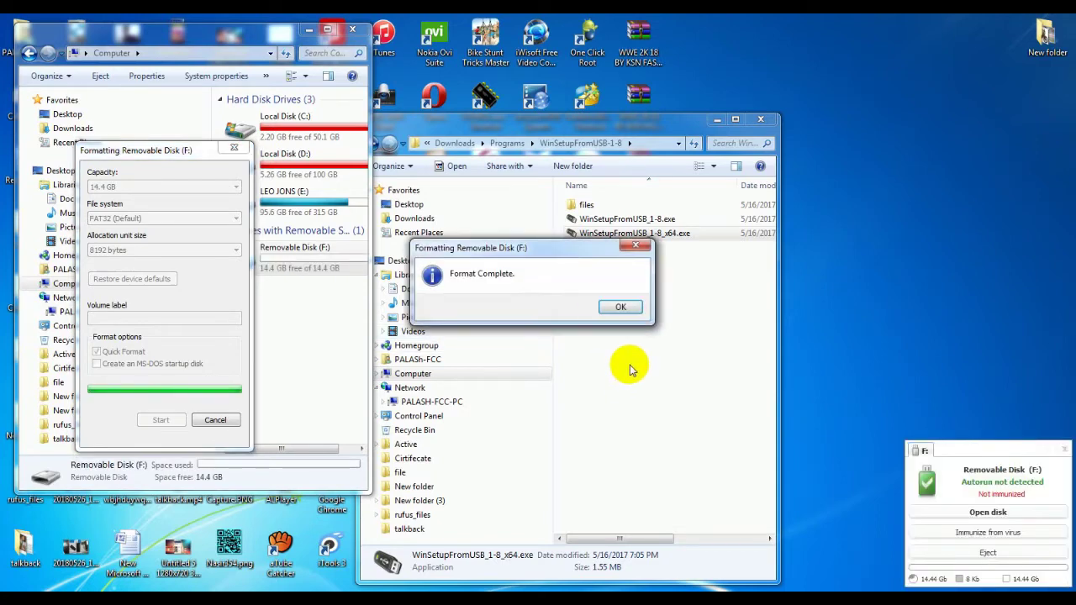
pyautogui.click(621, 308)
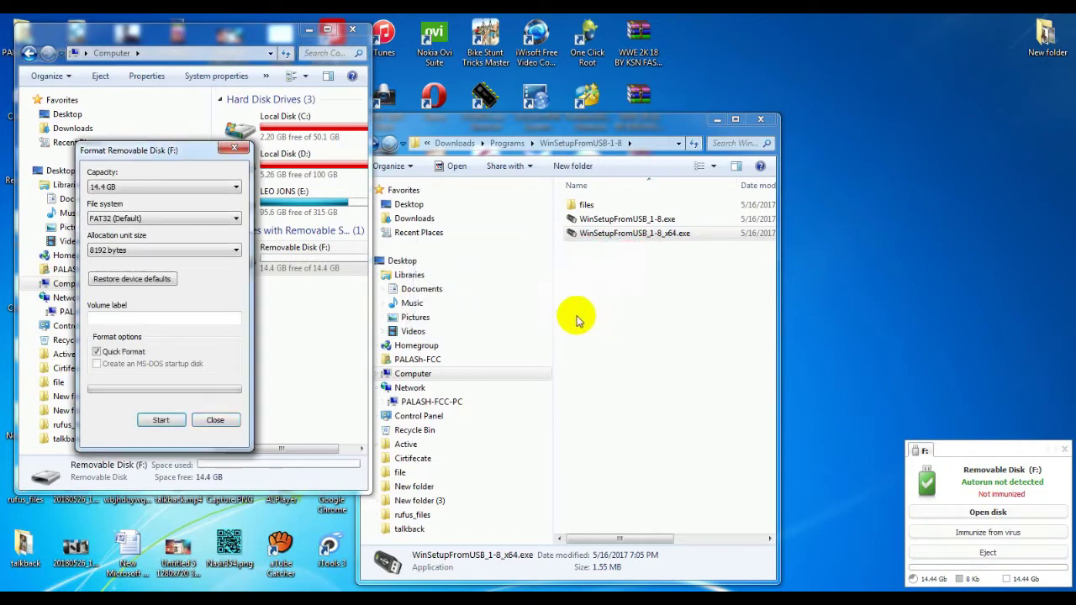
pyautogui.click(235, 148)
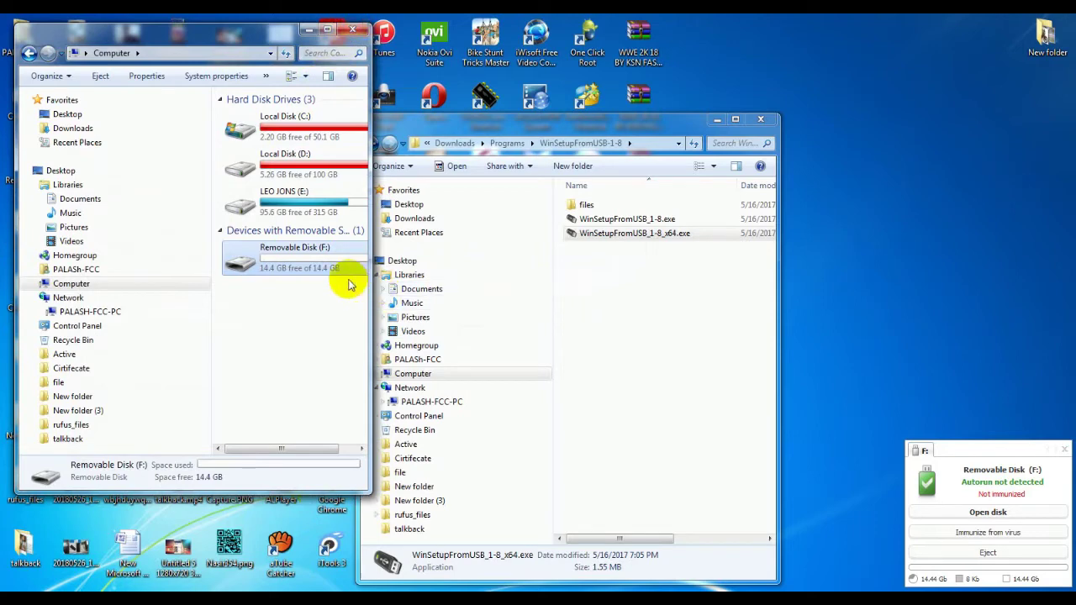
pyautogui.click(353, 33)
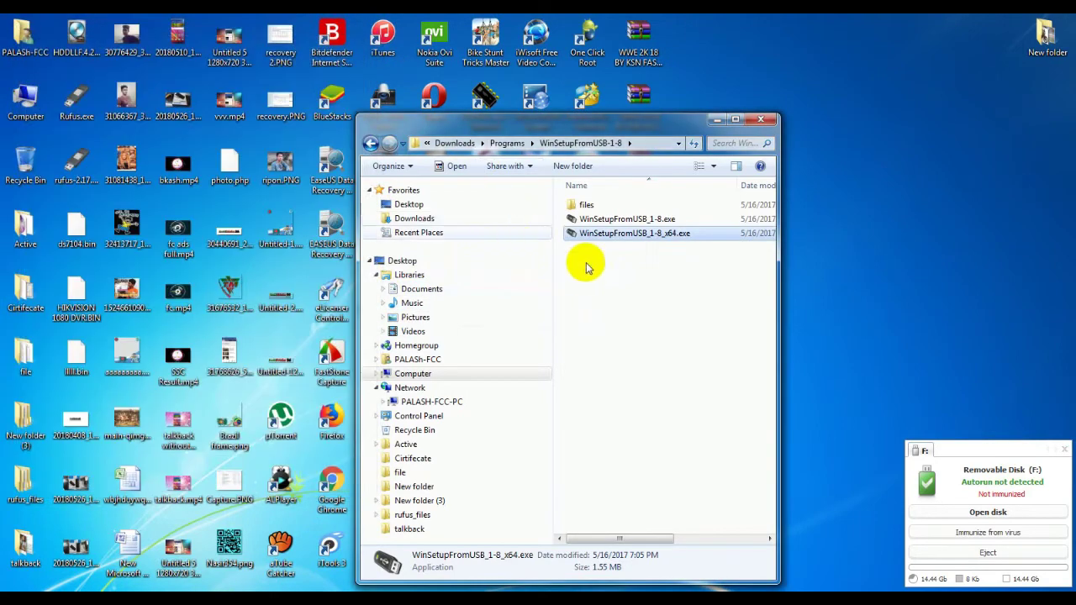
# Step: Launch WinSetupFromUSB_1-8_x64.exe and check that the ADATA flash drive F: is the chosen USB disk
pyautogui.doubleClick(649, 235)
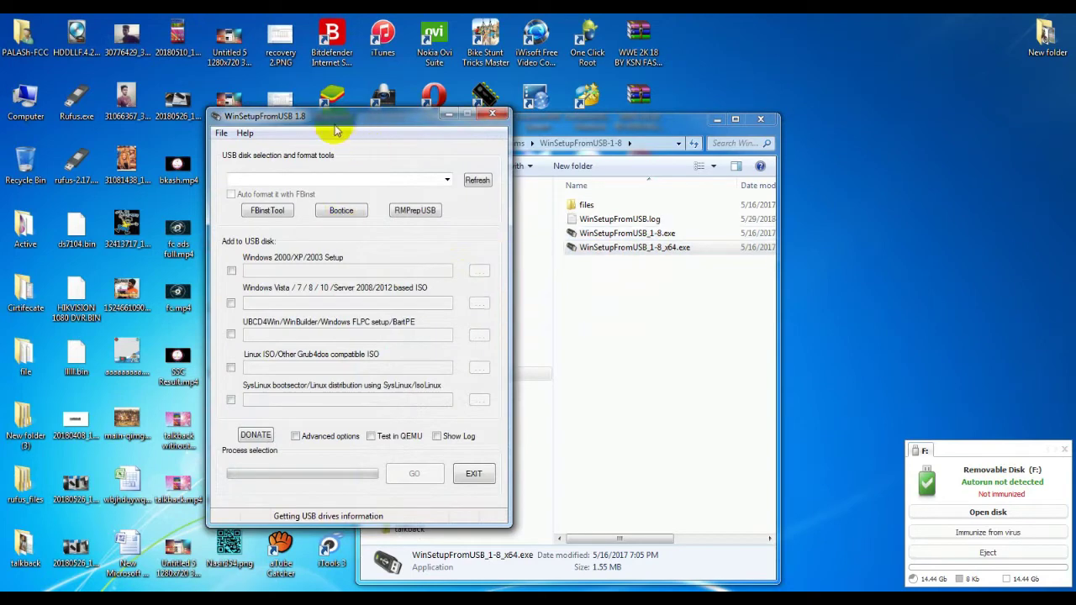
pyautogui.moveTo(341, 119); pyautogui.dragTo(395, 126)
pyautogui.moveTo(286, 180); pyautogui.dragTo(389, 151)
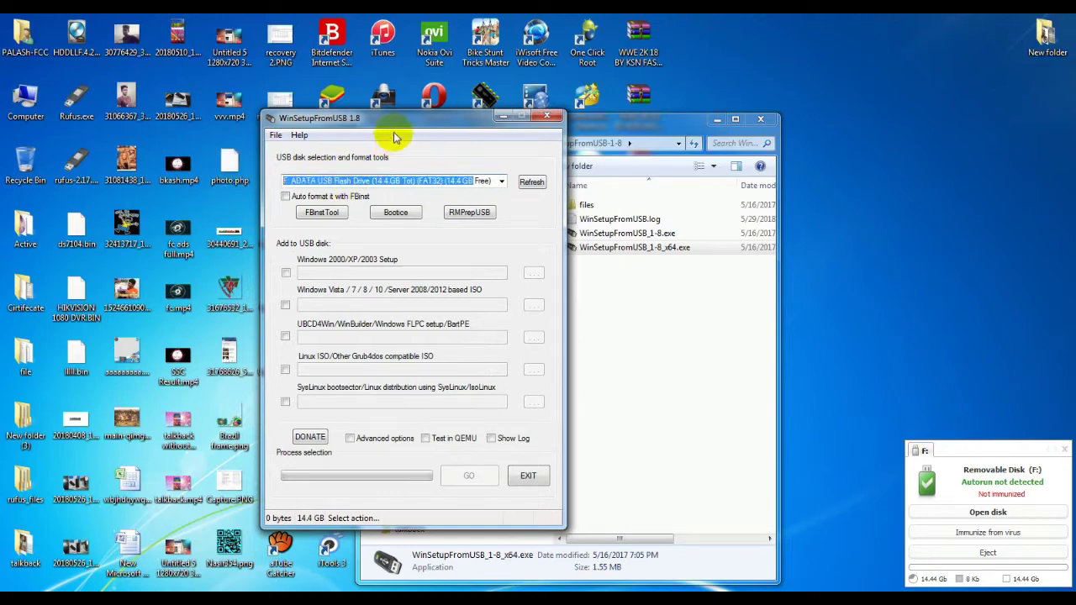
# Step: Enable automatic formatting of the USB disk with FBinst, using the NTFS file system
pyautogui.click(332, 197)
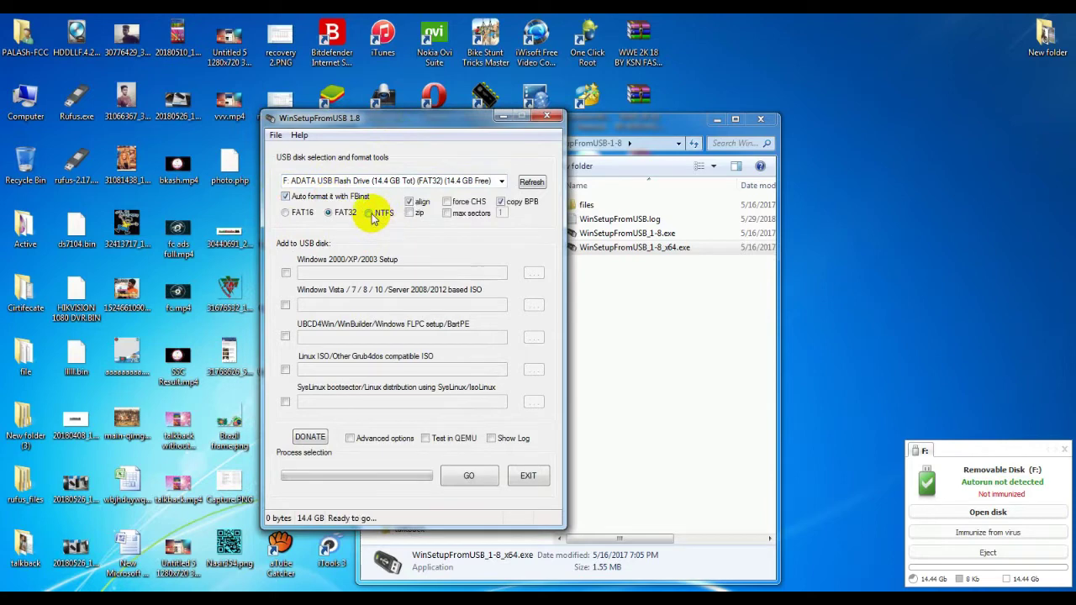
pyautogui.click(375, 217)
pyautogui.click(286, 197)
pyautogui.click(286, 196)
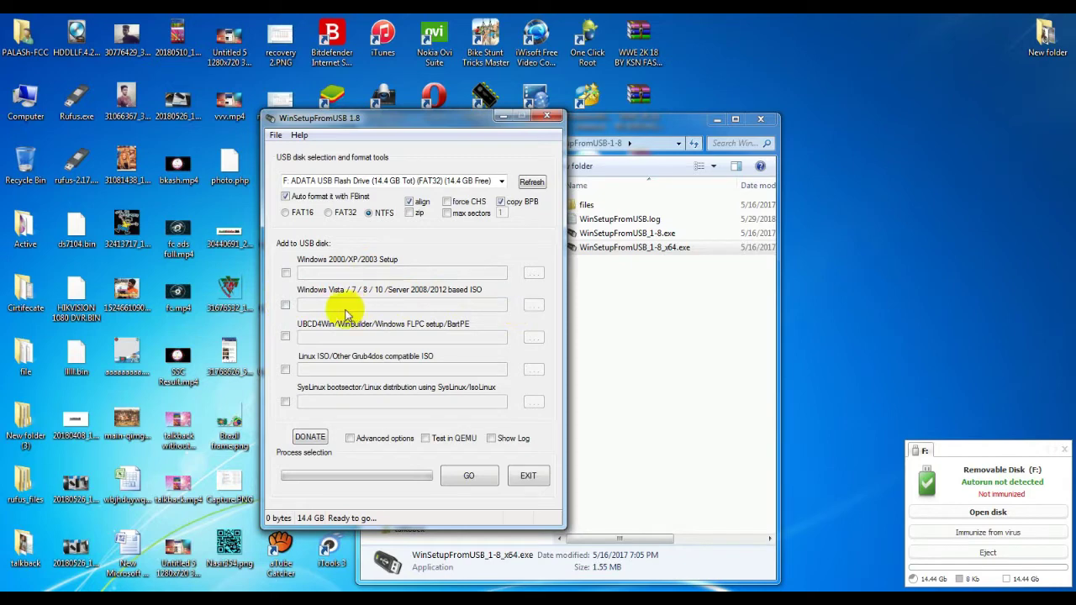
pyautogui.click(285, 306)
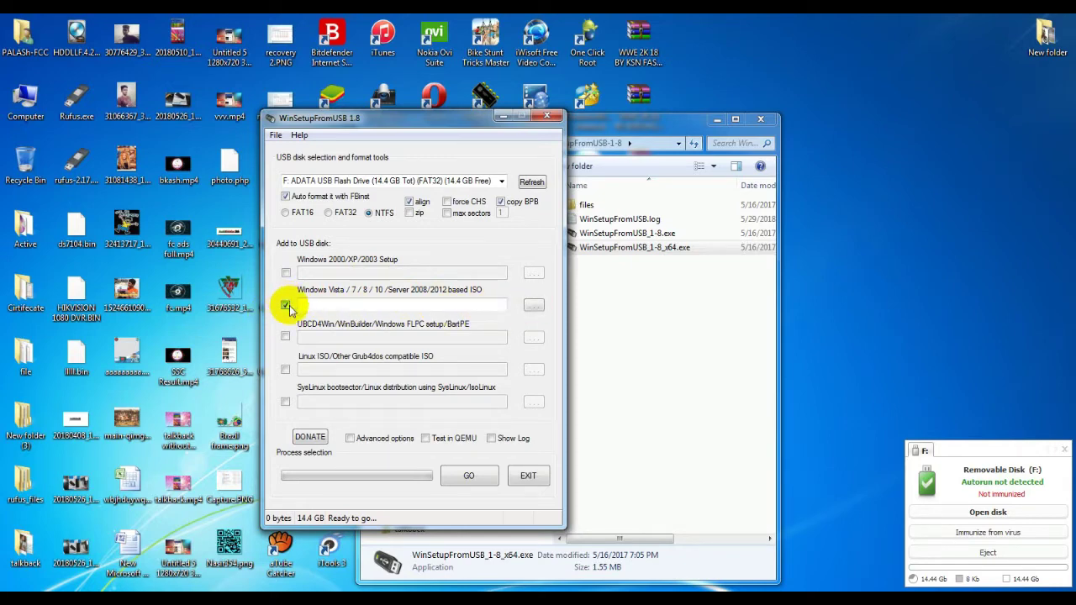
pyautogui.click(532, 306)
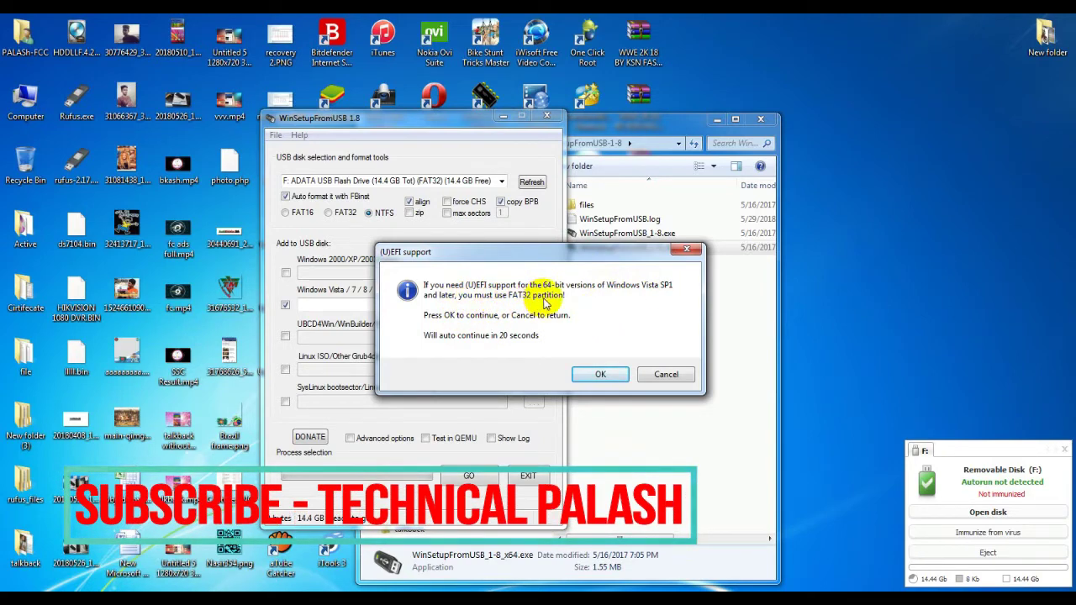
pyautogui.click(653, 375)
# Step: Change the FBinst format to FAT32 and add UFEI 7.iso from the iso File folder on E: as the Windows Vista/7/8/10 source
pyautogui.click(330, 214)
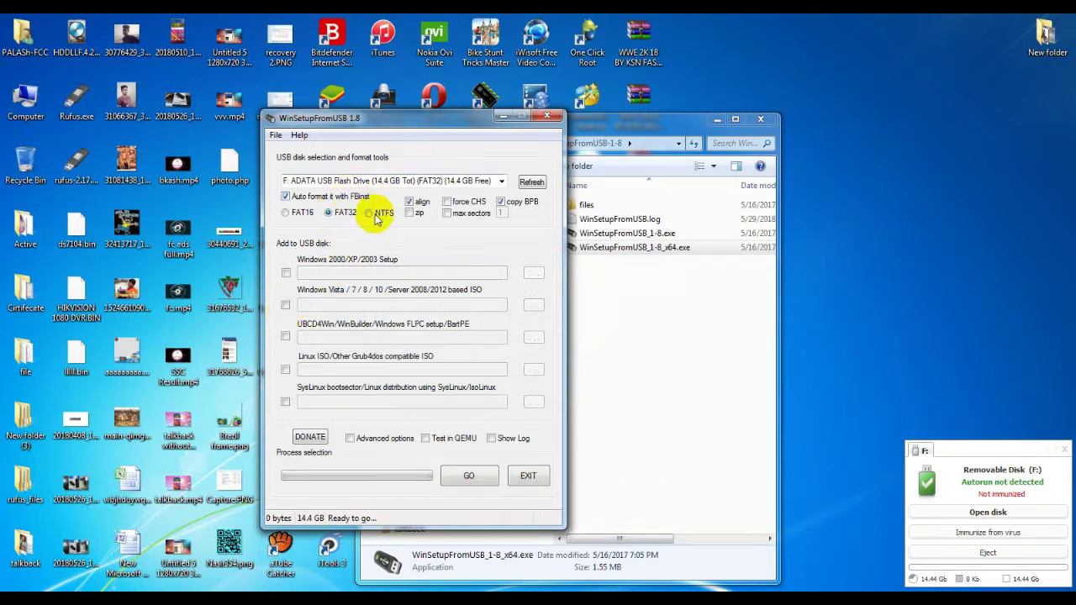
pyautogui.click(285, 305)
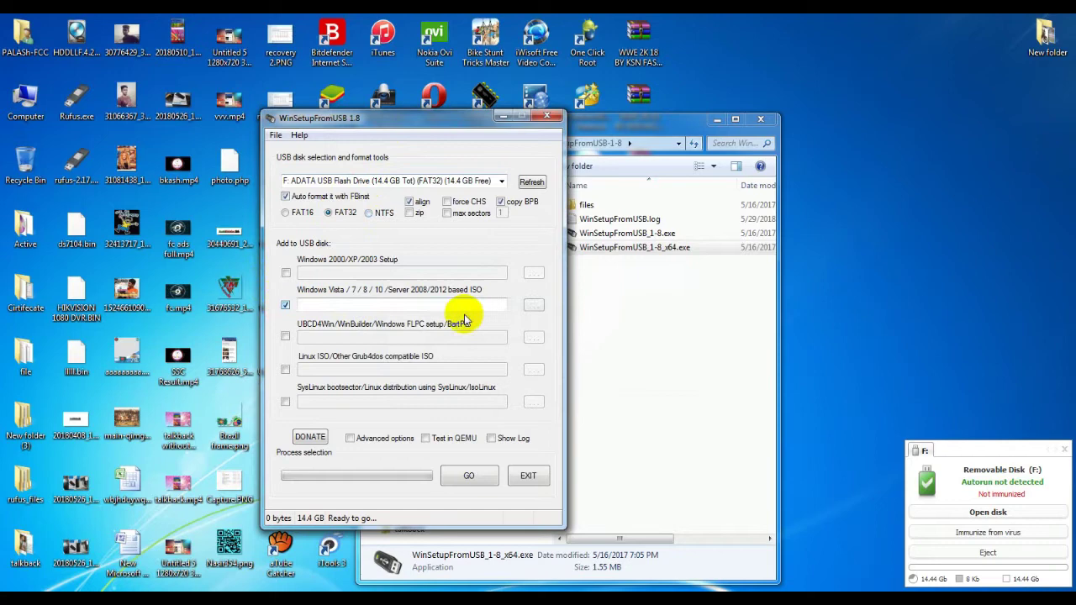
pyautogui.click(532, 306)
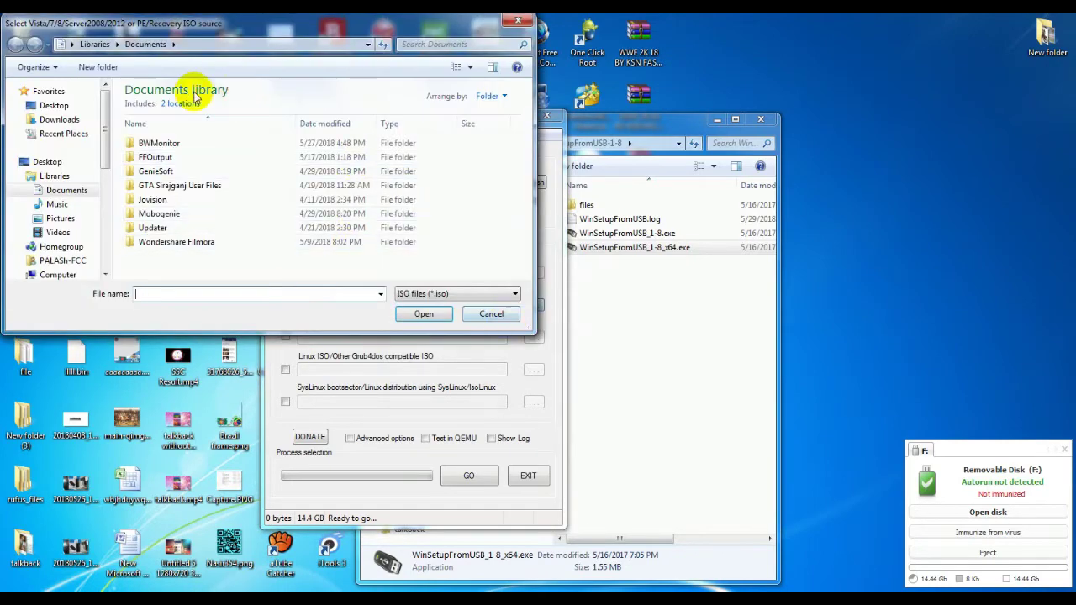
pyautogui.scroll(-2, 84, 142)
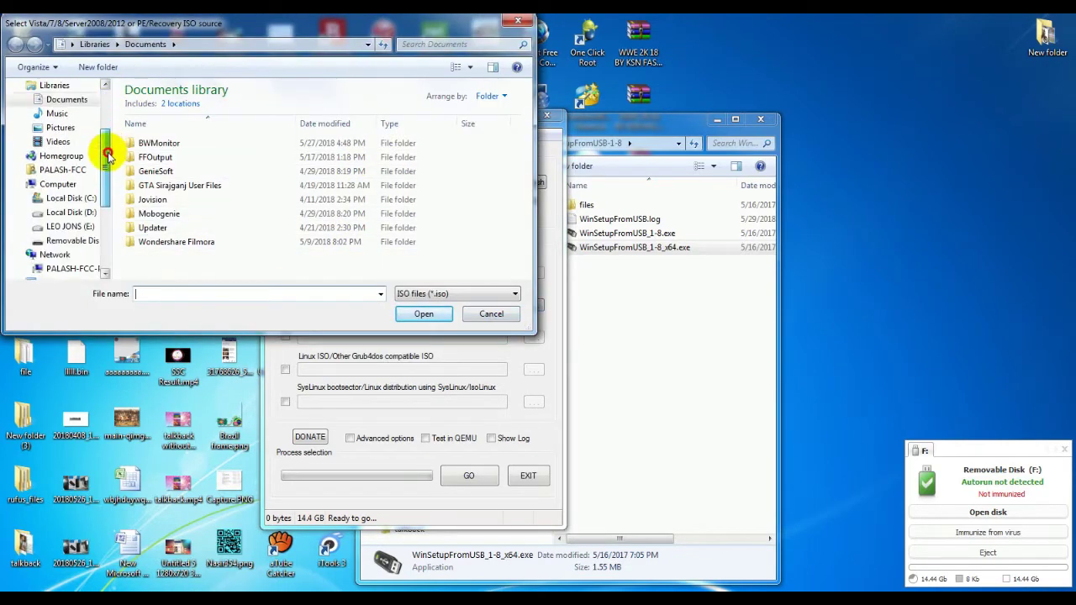
pyautogui.click(78, 239)
pyautogui.click(82, 226)
pyautogui.click(154, 262)
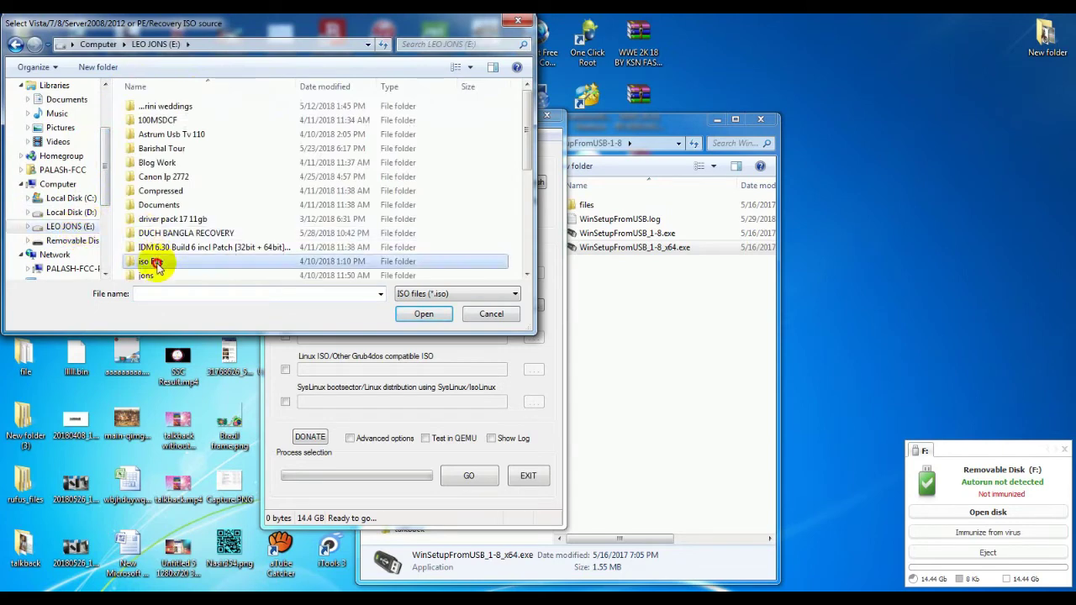
pyautogui.doubleClick(154, 261)
pyautogui.moveTo(524, 107); pyautogui.dragTo(519, 220)
pyautogui.click(160, 162)
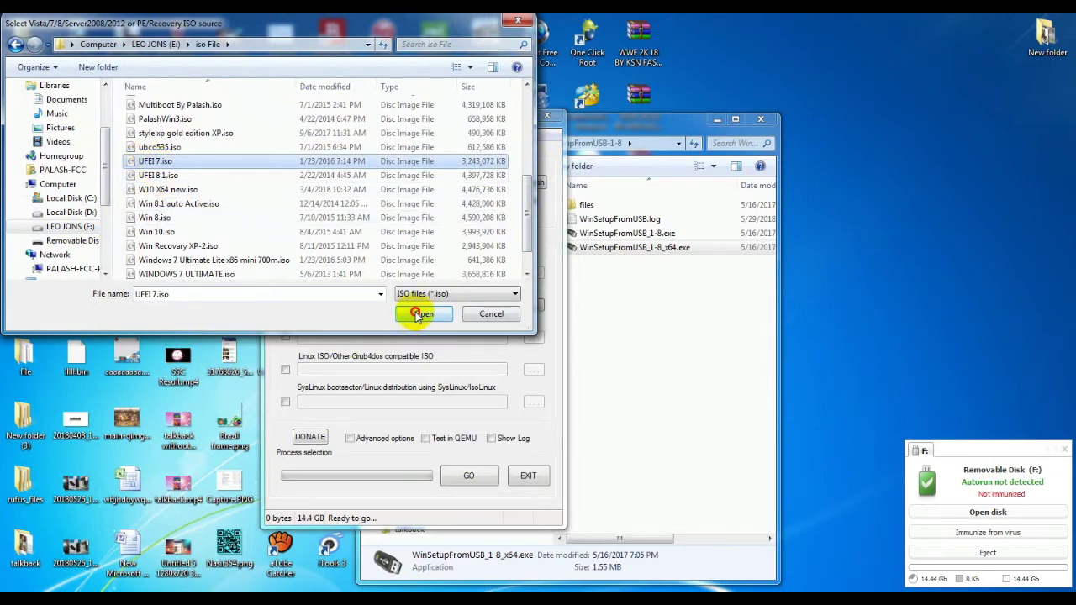
pyautogui.click(417, 314)
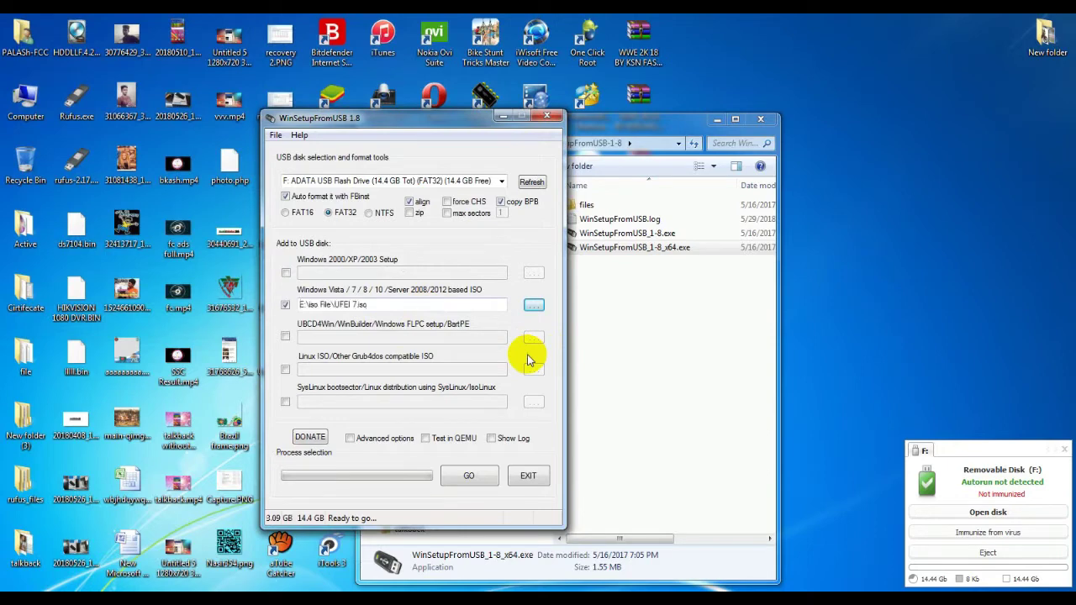
# Step: Review the advanced options for general, XP, Vista/7/8/10 and Linux setup, and close them without changes
pyautogui.click(400, 438)
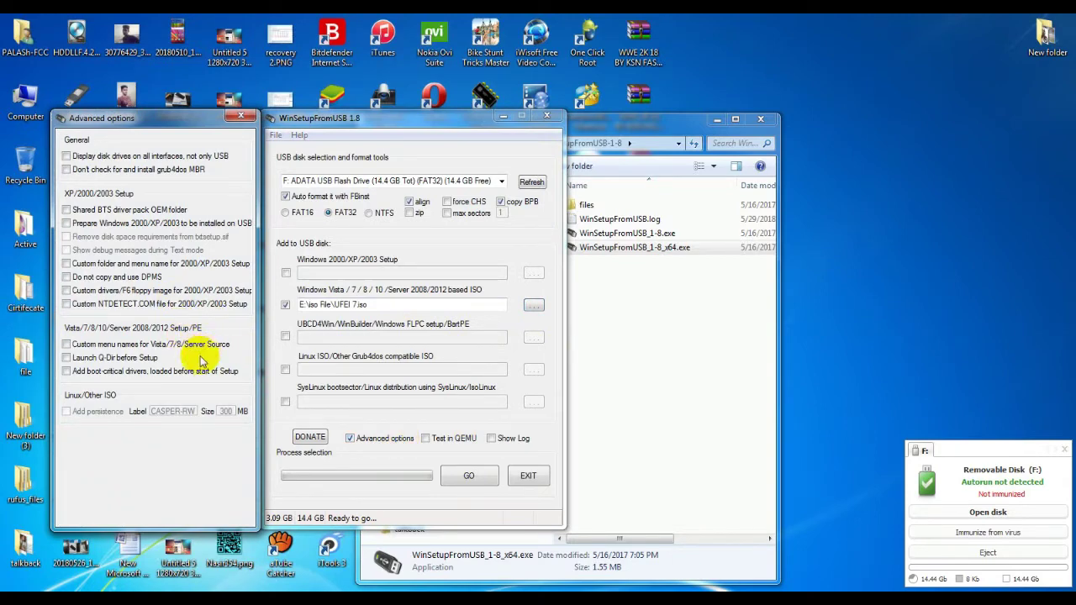
pyautogui.click(242, 116)
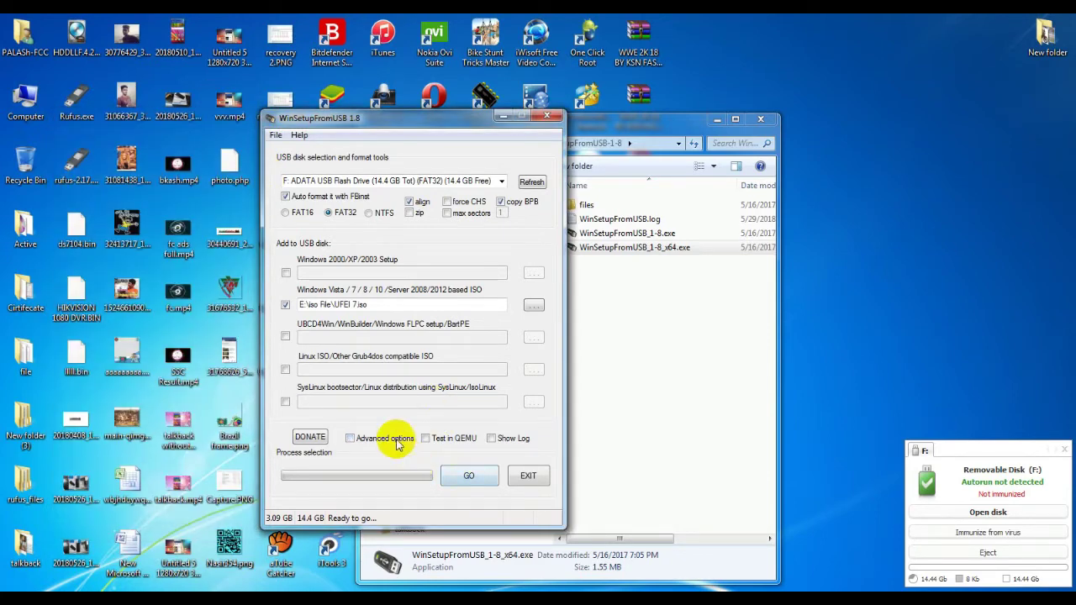
pyautogui.click(398, 442)
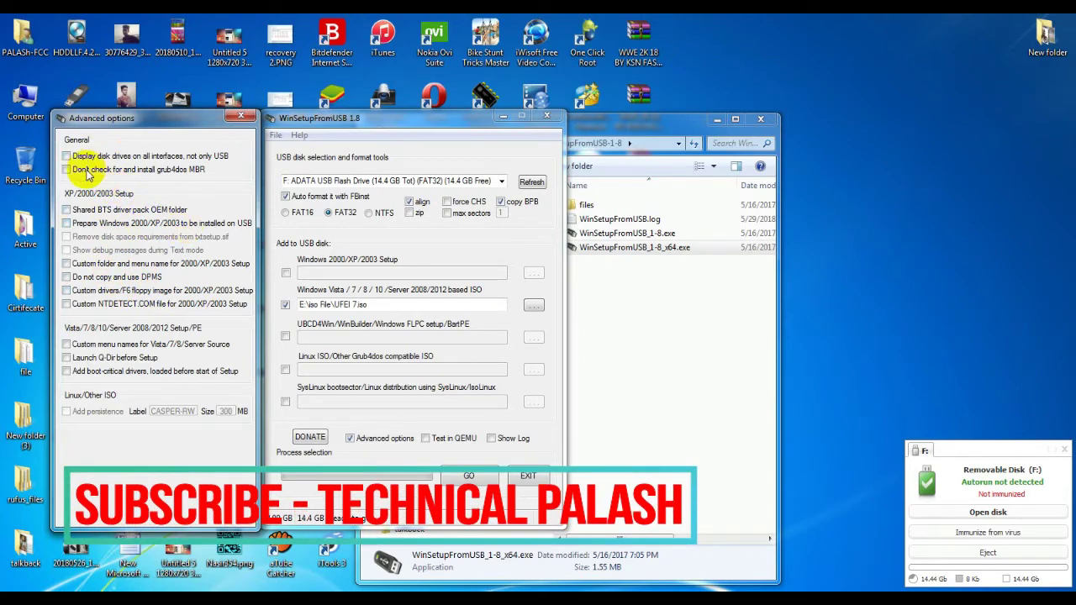
pyautogui.click(242, 120)
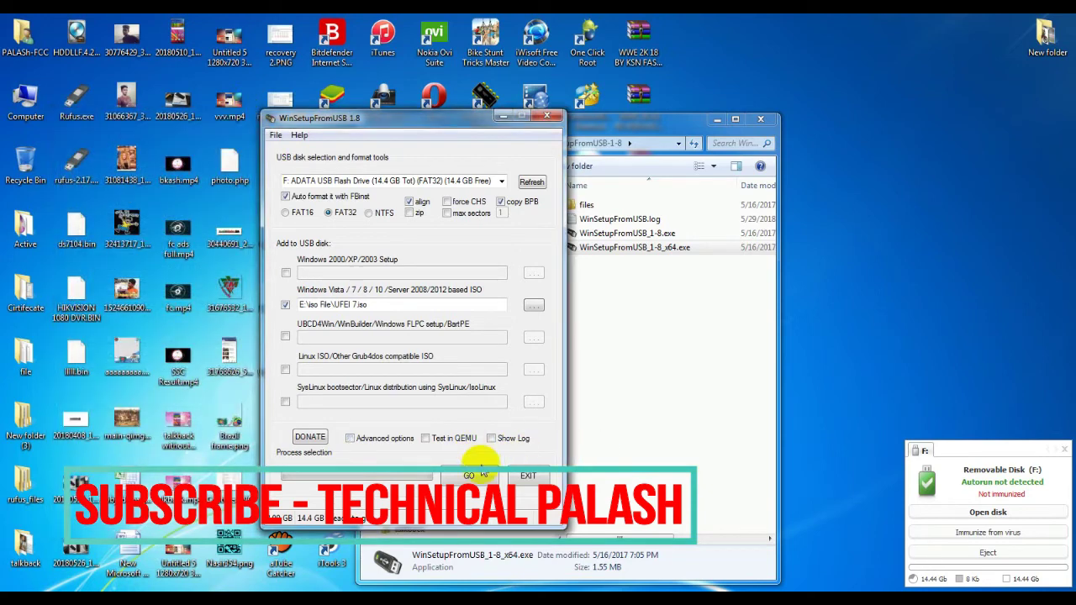
# Step: Start creating the USB disk and approve repartitioning and reformatting the ADATA flash drive
pyautogui.click(472, 477)
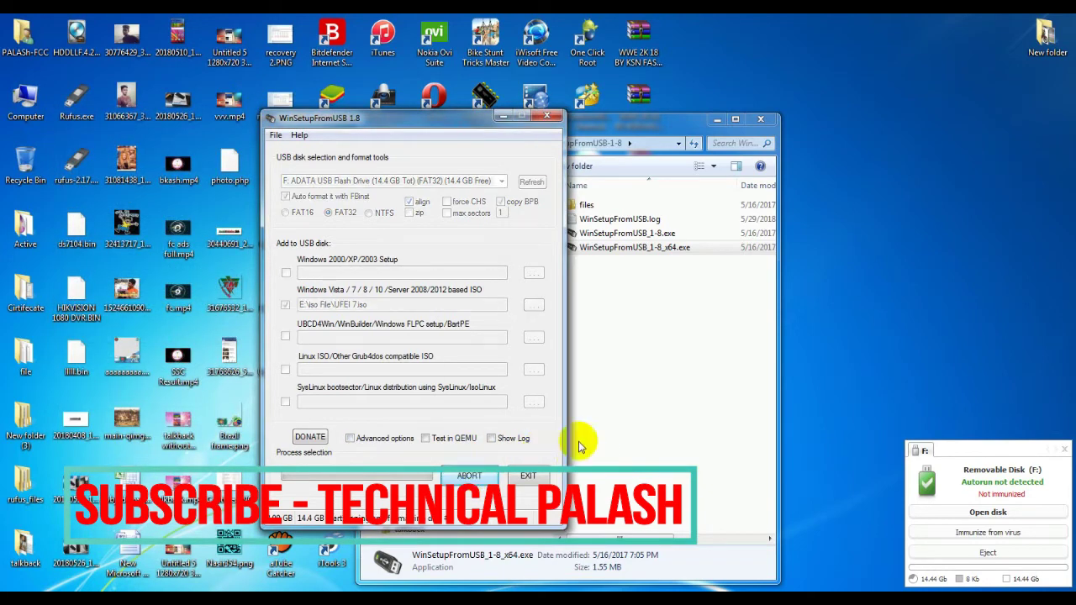
pyautogui.click(535, 405)
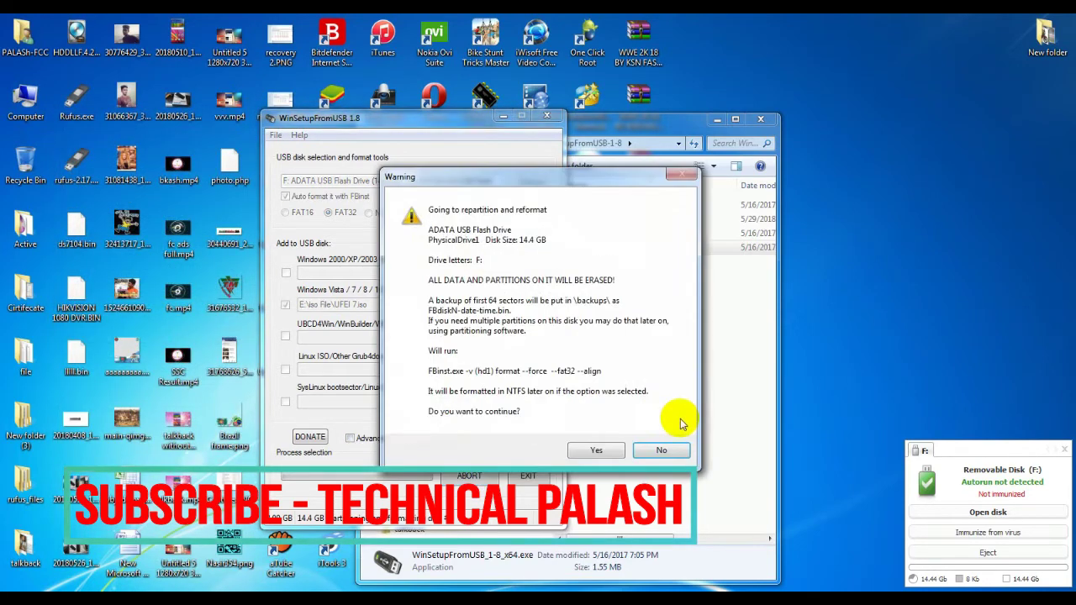
pyautogui.click(597, 450)
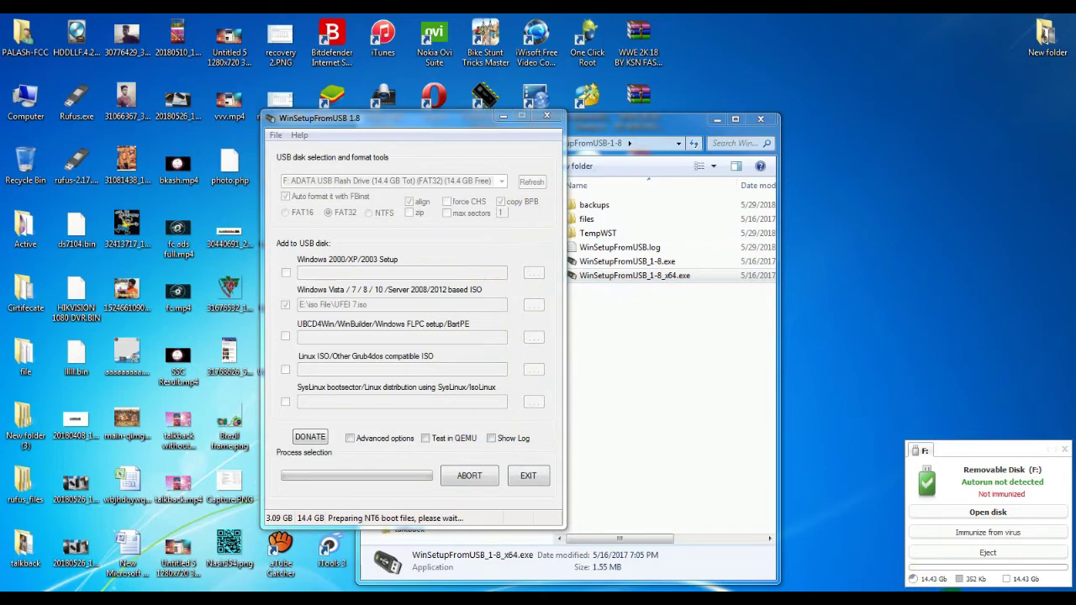
# Step: Shift the WinSetupFromUSB window slightly and close the autorun pop-up for Removable Disk (F:)
pyautogui.click(956, 595)
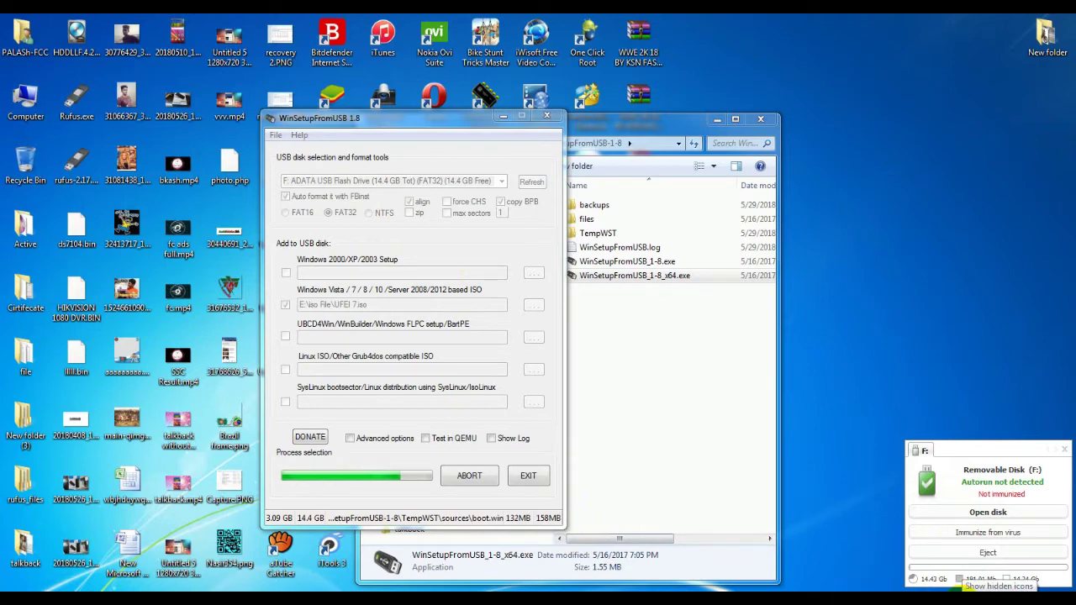
pyautogui.click(960, 580)
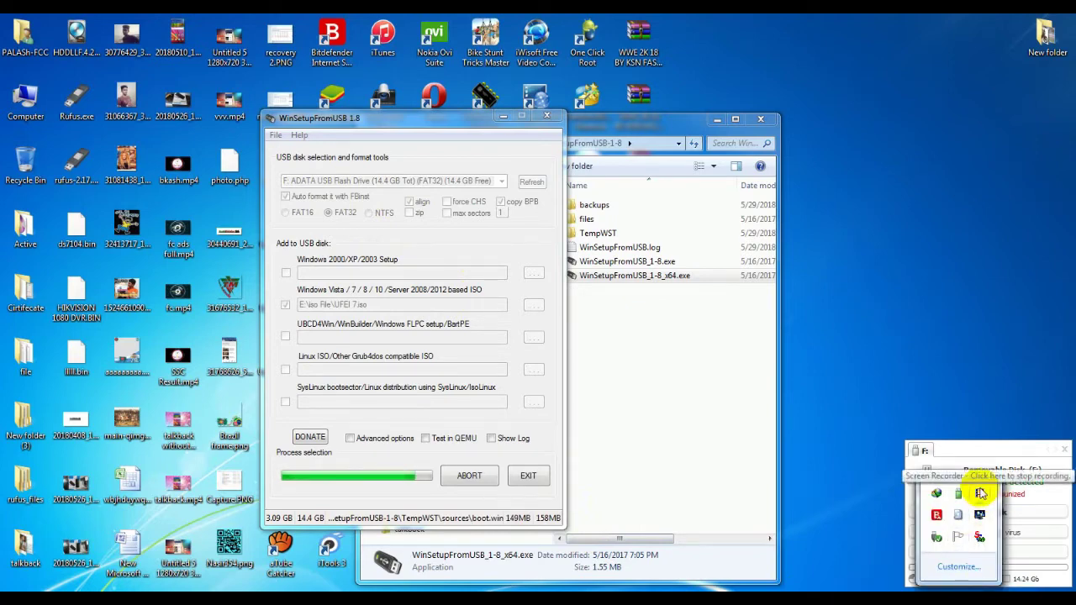
pyautogui.moveTo(437, 121); pyautogui.dragTo(454, 112)
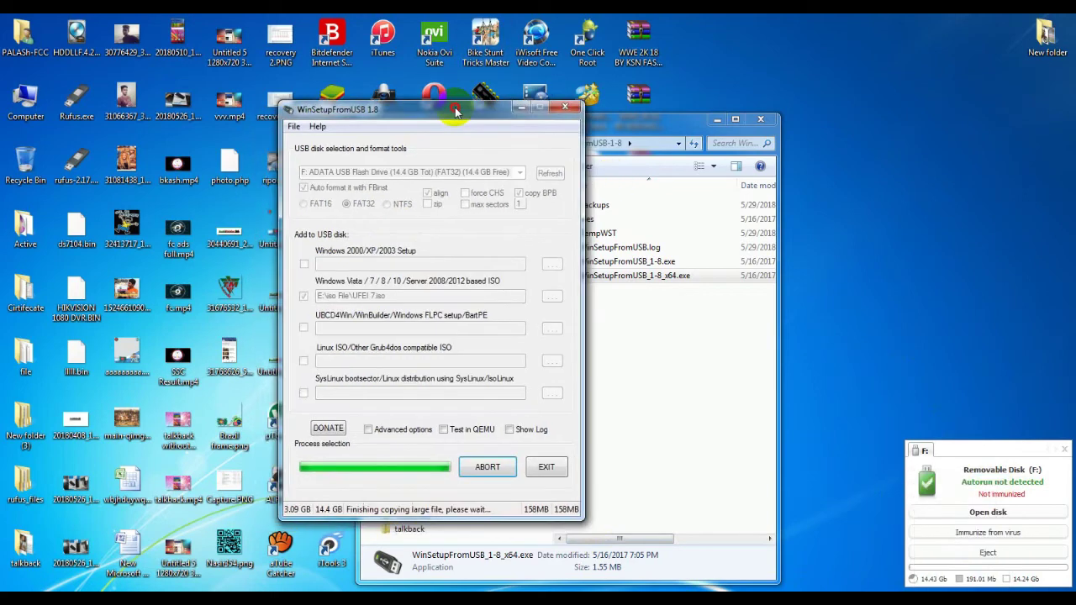
pyautogui.click(1065, 451)
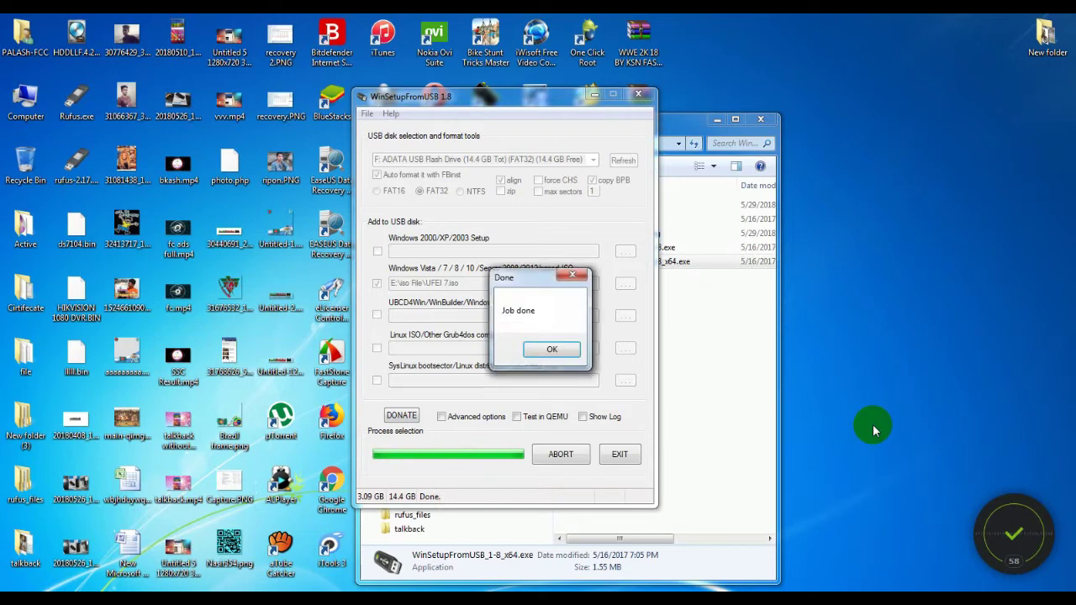
# Step: Add Win 10.iso from the iso File folder on E: as another Windows Vista/7/8/10 source and start copying it to the flash drive
pyautogui.click(557, 350)
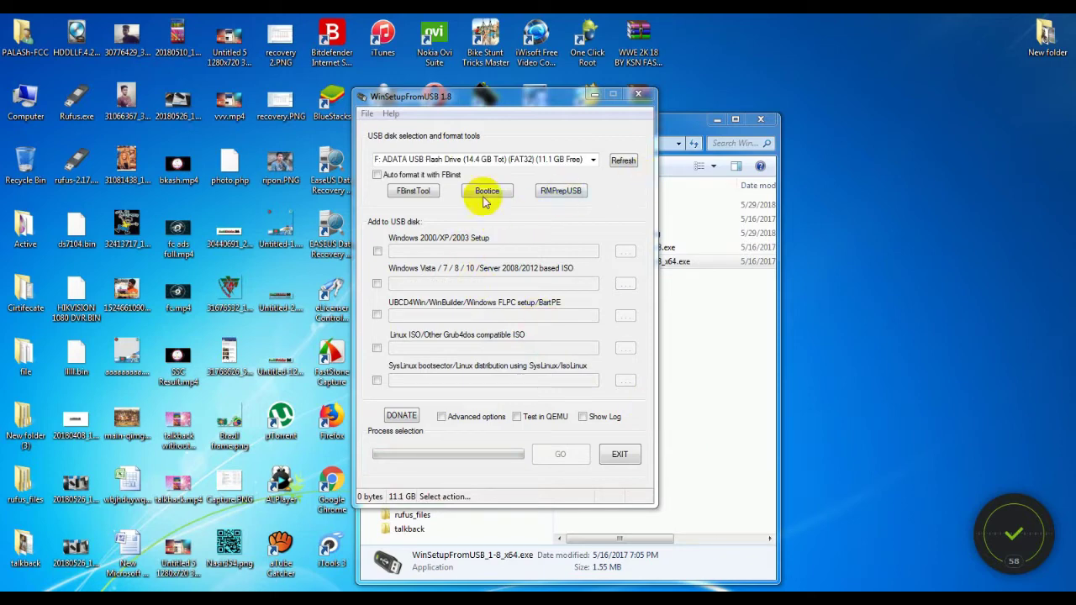
pyautogui.click(376, 284)
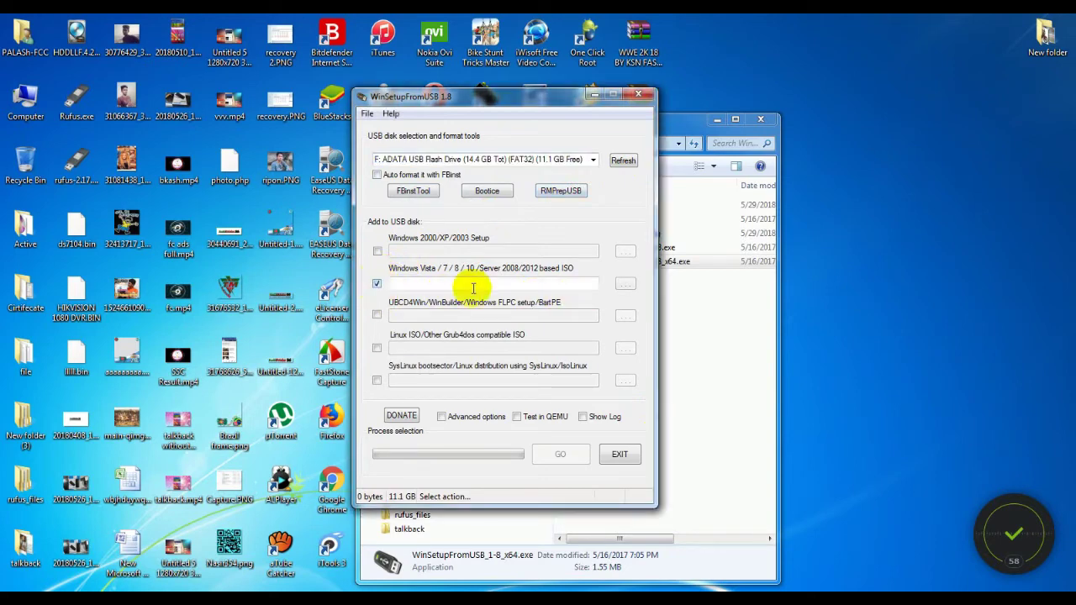
pyautogui.click(621, 288)
pyautogui.click(530, 217)
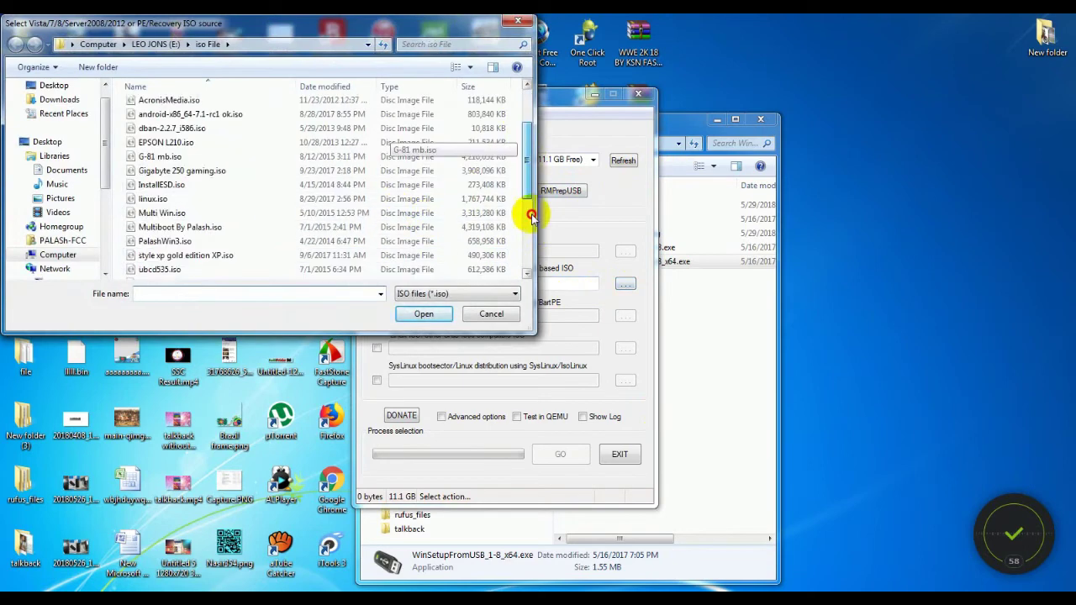
pyautogui.click(532, 225)
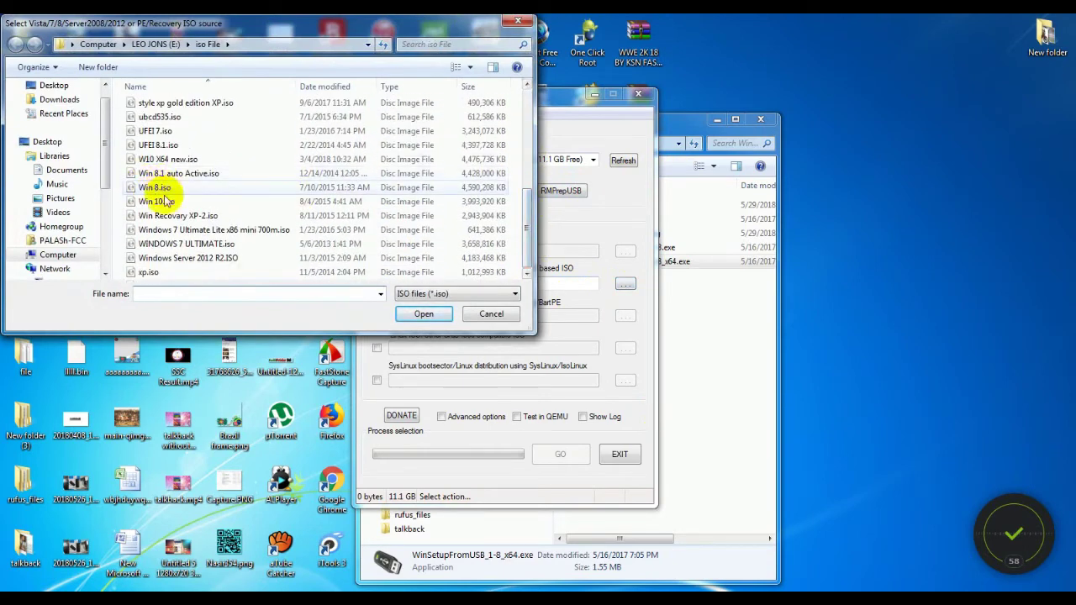
pyautogui.click(156, 189)
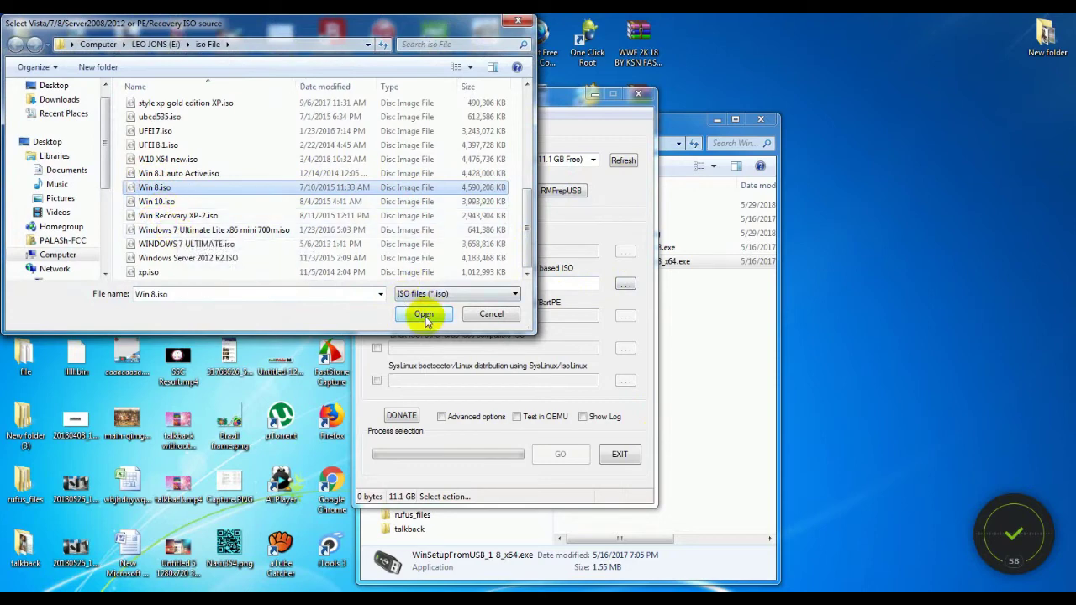
pyautogui.click(158, 202)
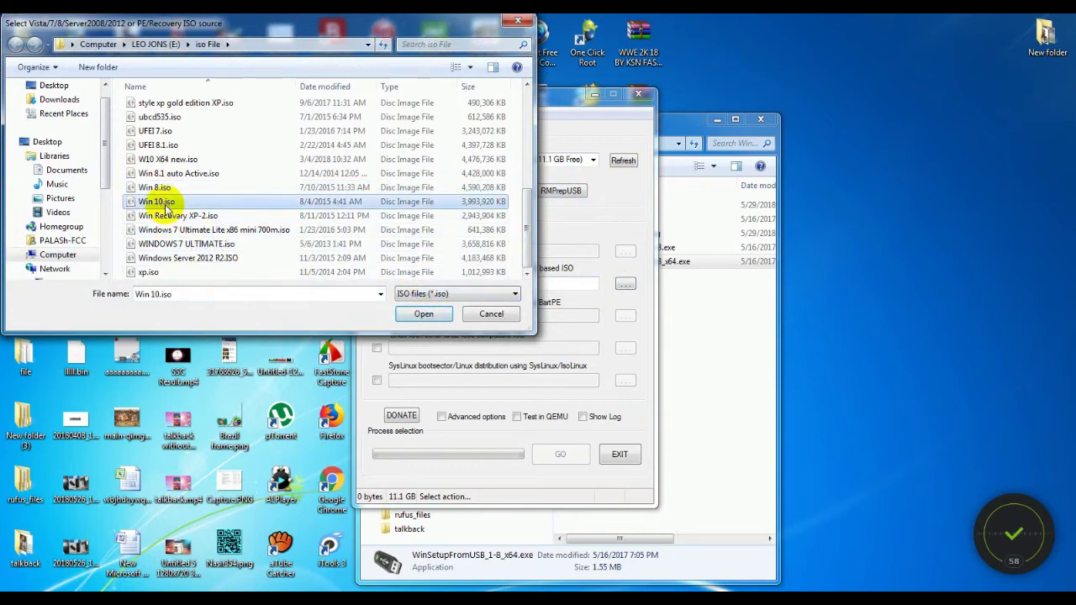
pyautogui.click(424, 314)
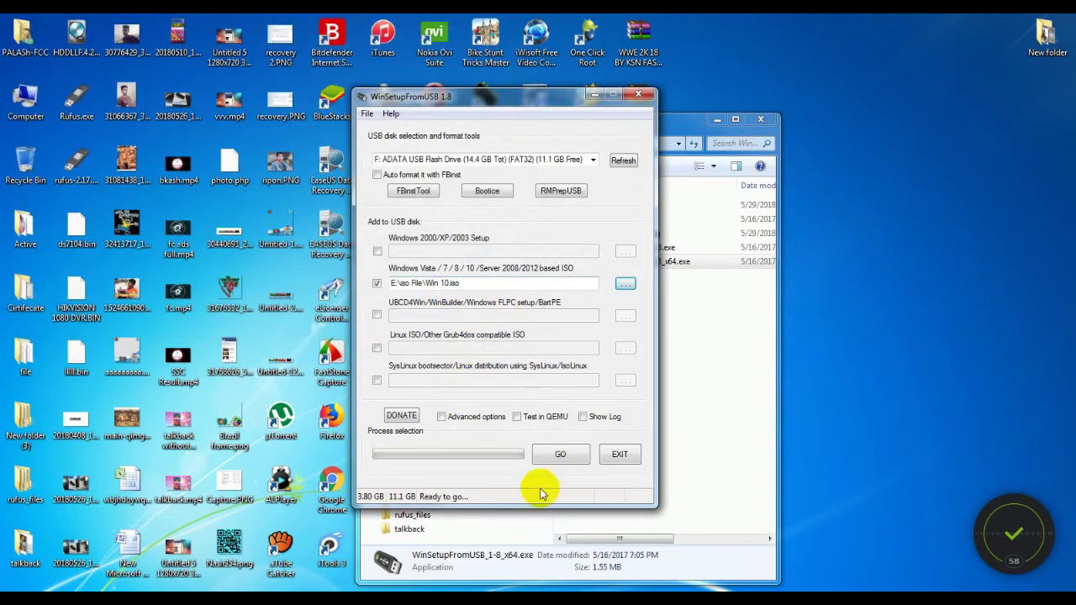
pyautogui.click(561, 455)
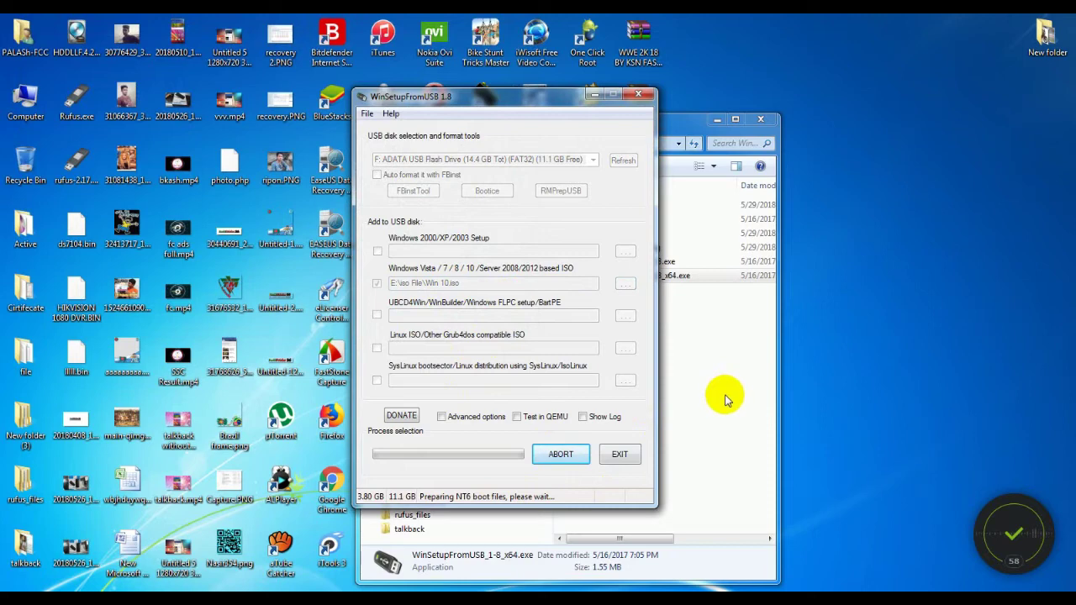
pyautogui.click(1028, 515)
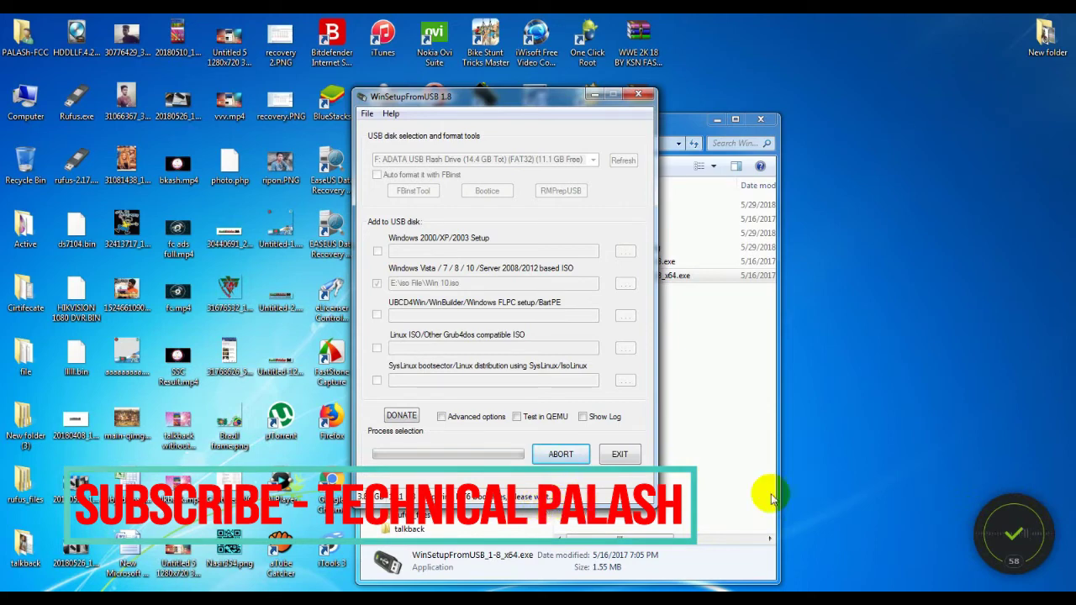
pyautogui.rightClick(889, 413)
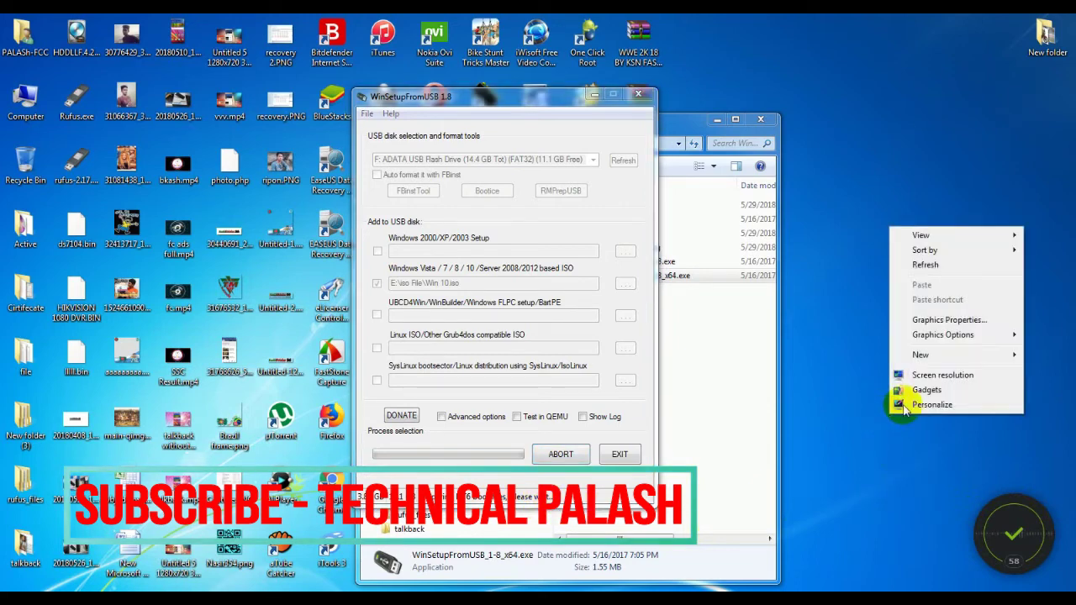
pyautogui.click(925, 265)
pyautogui.rightClick(929, 265)
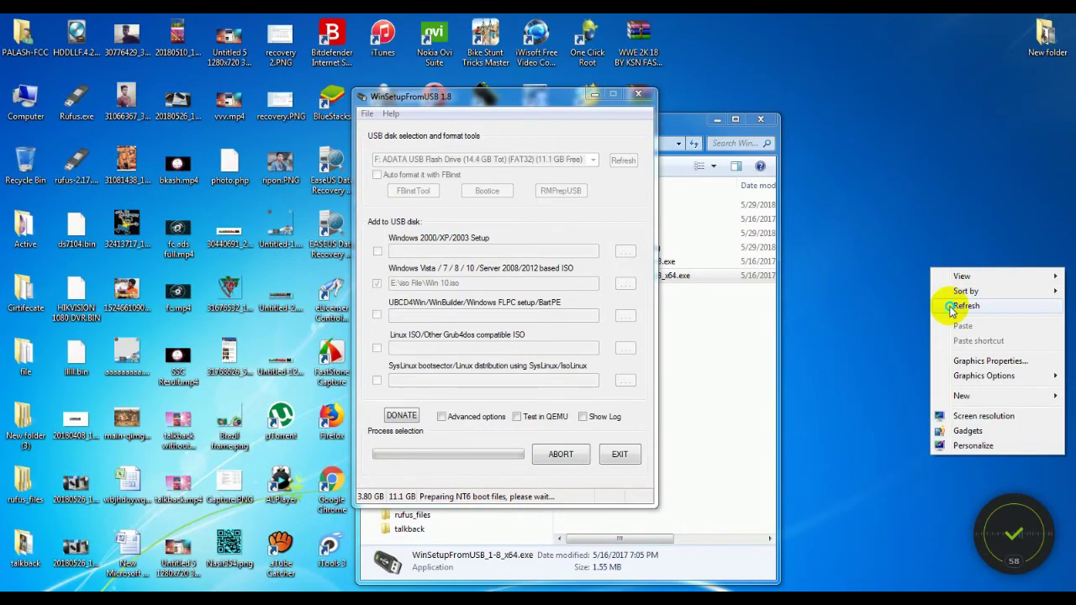
pyautogui.click(958, 305)
pyautogui.rightClick(958, 299)
pyautogui.click(973, 338)
pyautogui.rightClick(991, 341)
pyautogui.click(997, 382)
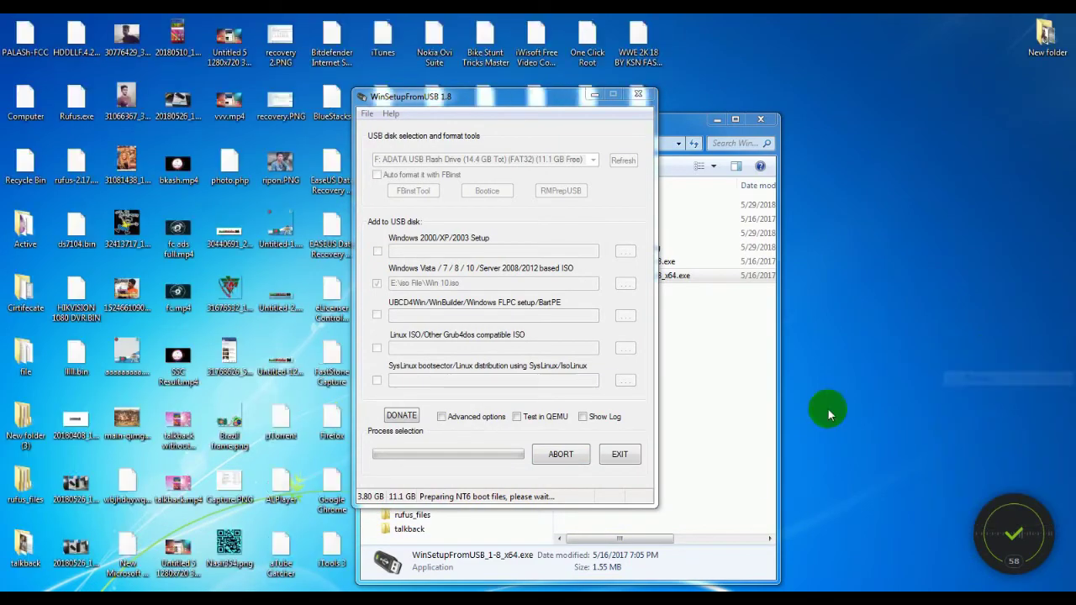
pyautogui.moveTo(492, 98); pyautogui.dragTo(473, 86)
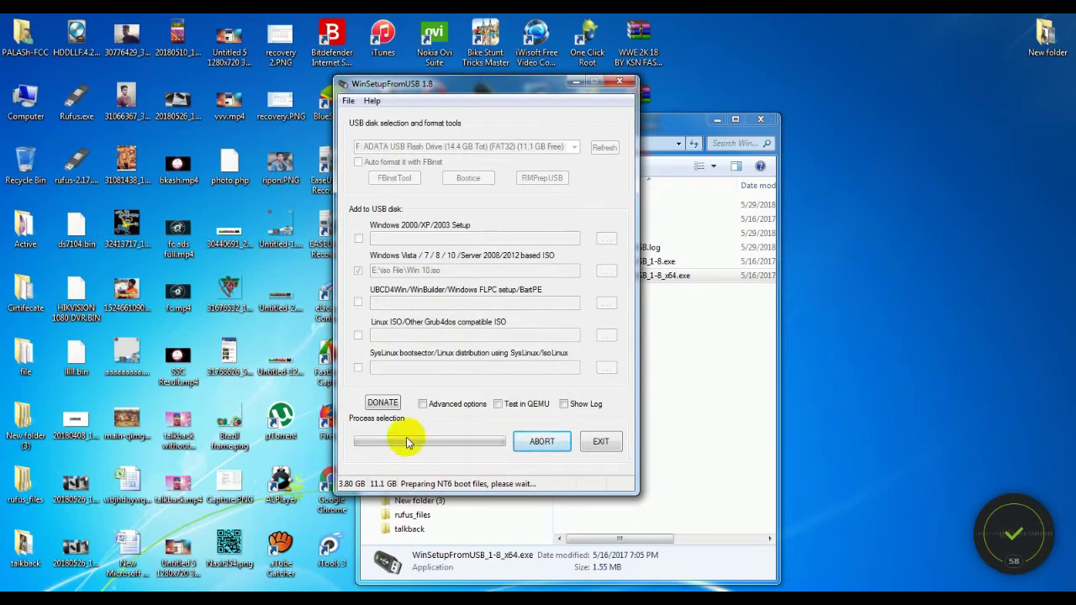
# Step: Open the WINSETUP (F:) drive from Computer to examine the files written to the flash drive
pyautogui.doubleClick(27, 105)
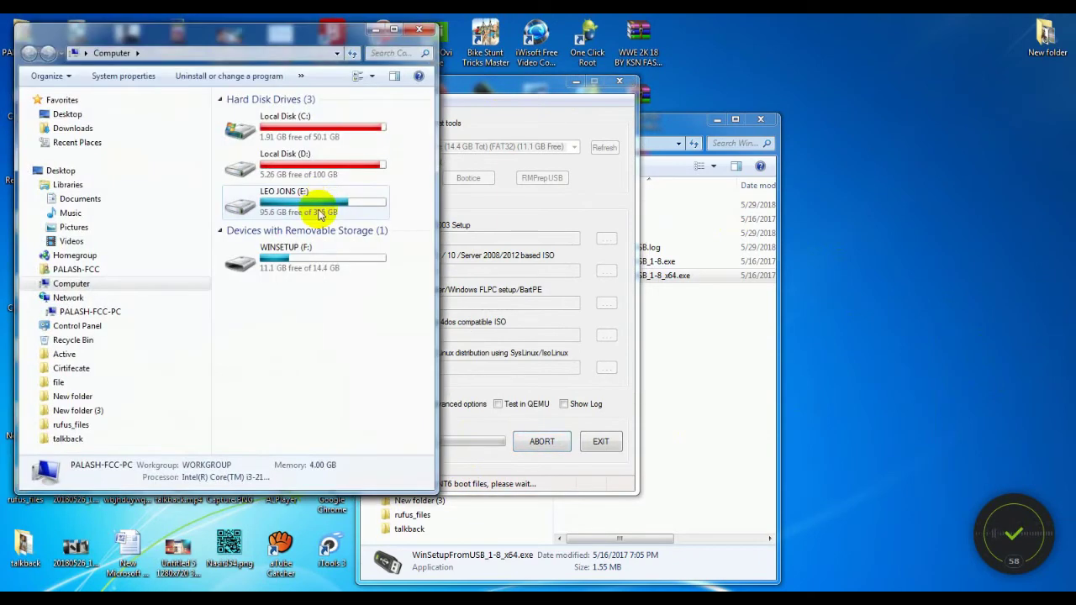
pyautogui.doubleClick(309, 264)
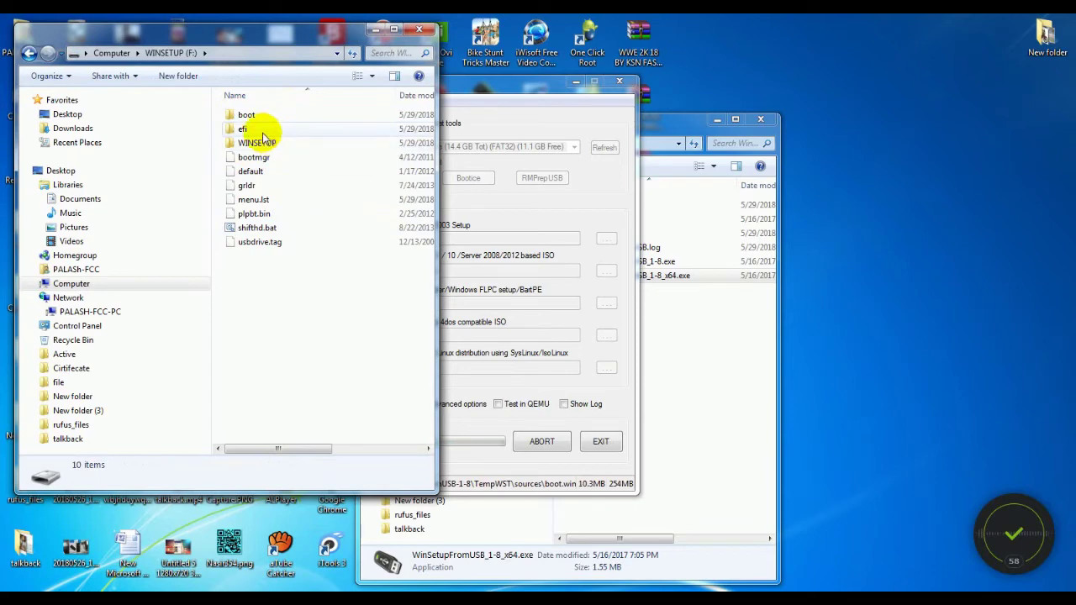
# Step: Examine the efi folder and its boot subfolder on the WINSETUP (F:) drive, and close the folder window
pyautogui.doubleClick(262, 132)
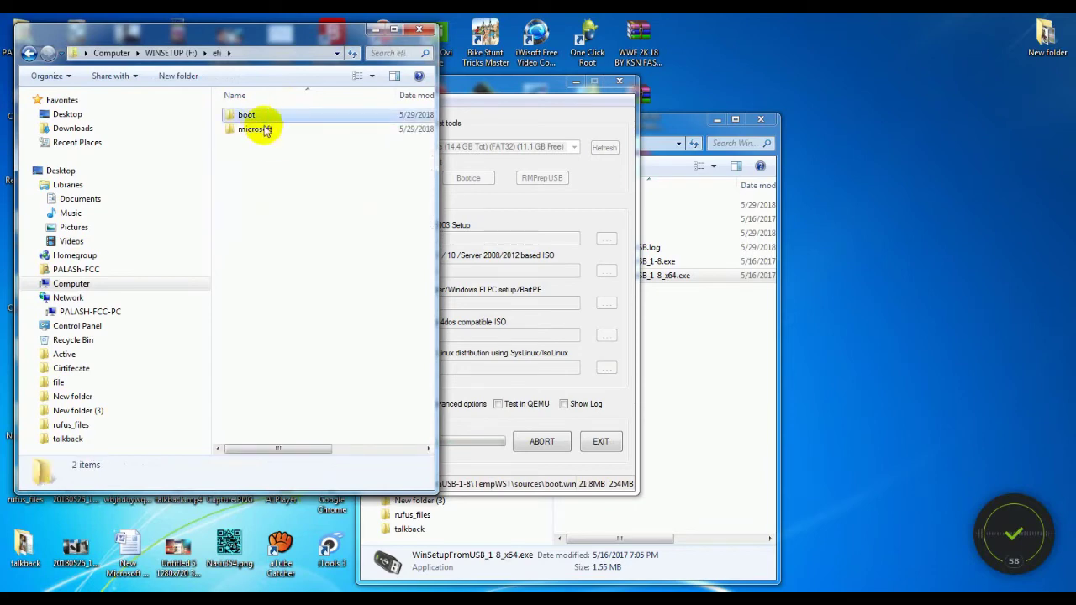
pyautogui.doubleClick(267, 118)
pyautogui.click(419, 30)
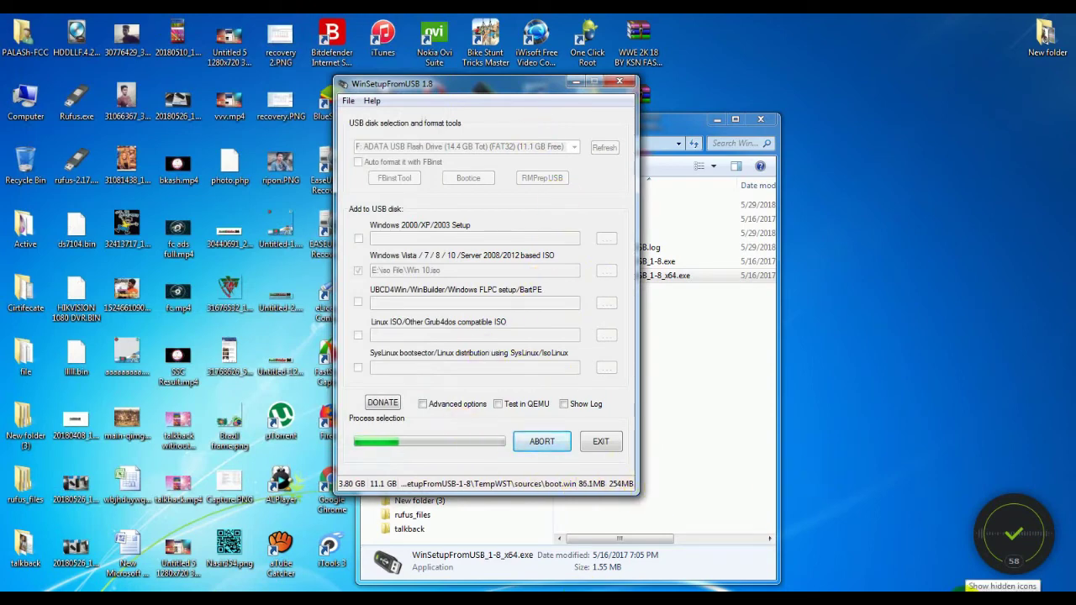
# Step: Acknowledge the finished Windows 10 job and enable the Windows Vista/7/8/10 source for another ISO
pyautogui.click(958, 588)
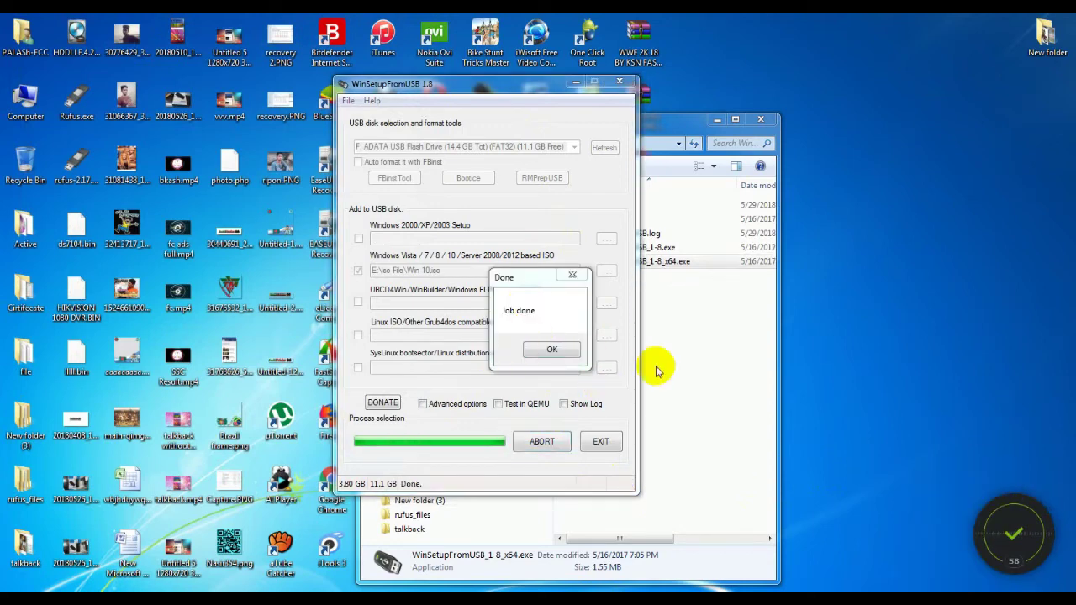
pyautogui.moveTo(509, 277); pyautogui.dragTo(503, 303)
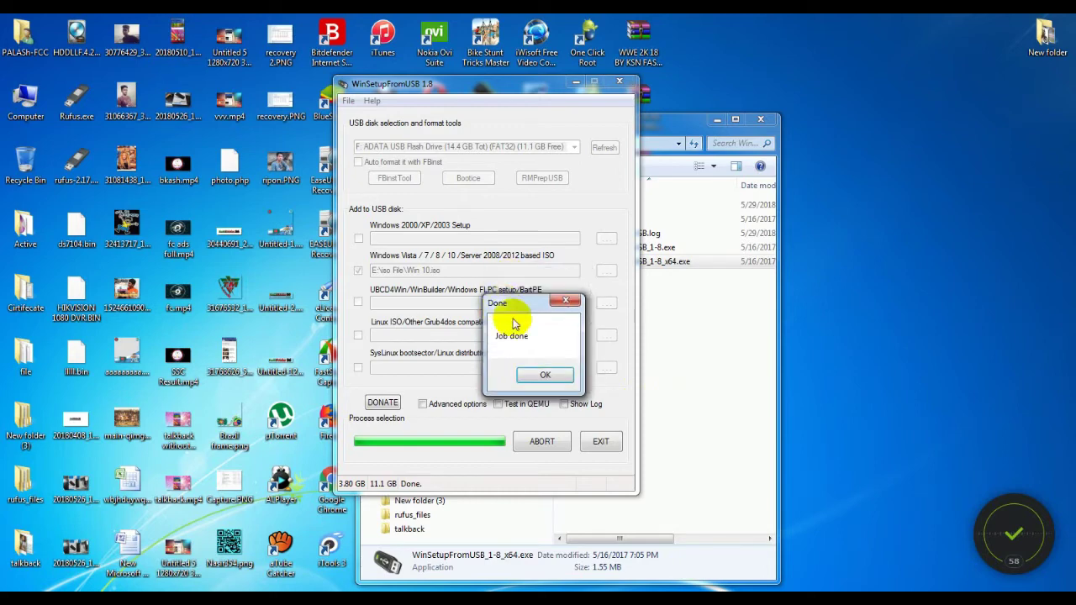
pyautogui.press('Return')
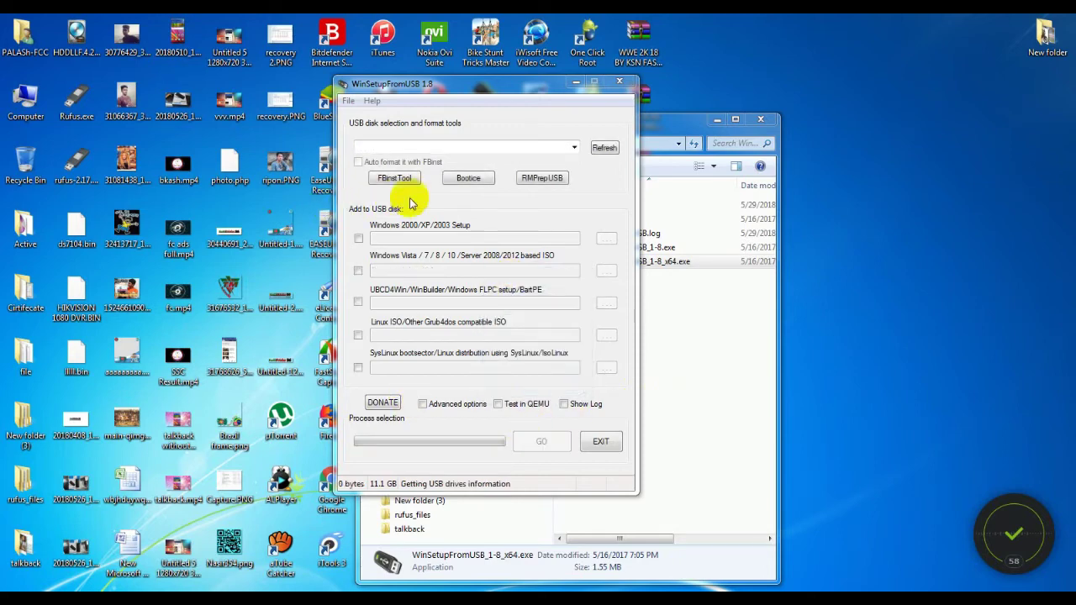
pyautogui.click(358, 271)
# Step: Choose UFEI 8.1.iso from the iso File folder on E: as the Windows source and accept splitting it for FAT32
pyautogui.click(606, 270)
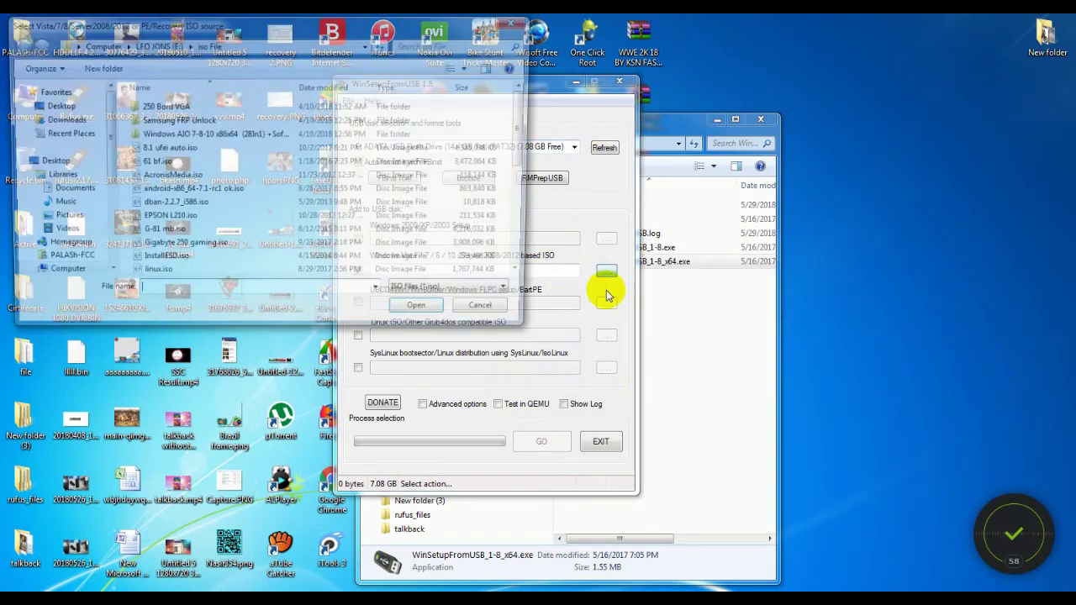
pyautogui.click(168, 242)
pyautogui.scroll(-3, 168, 245)
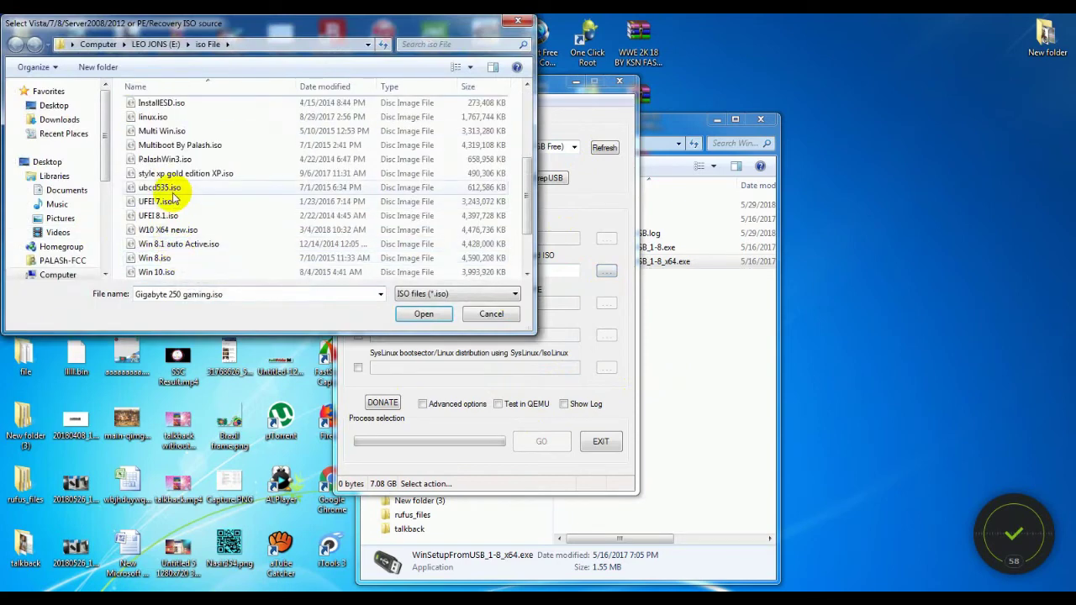
pyautogui.click(168, 215)
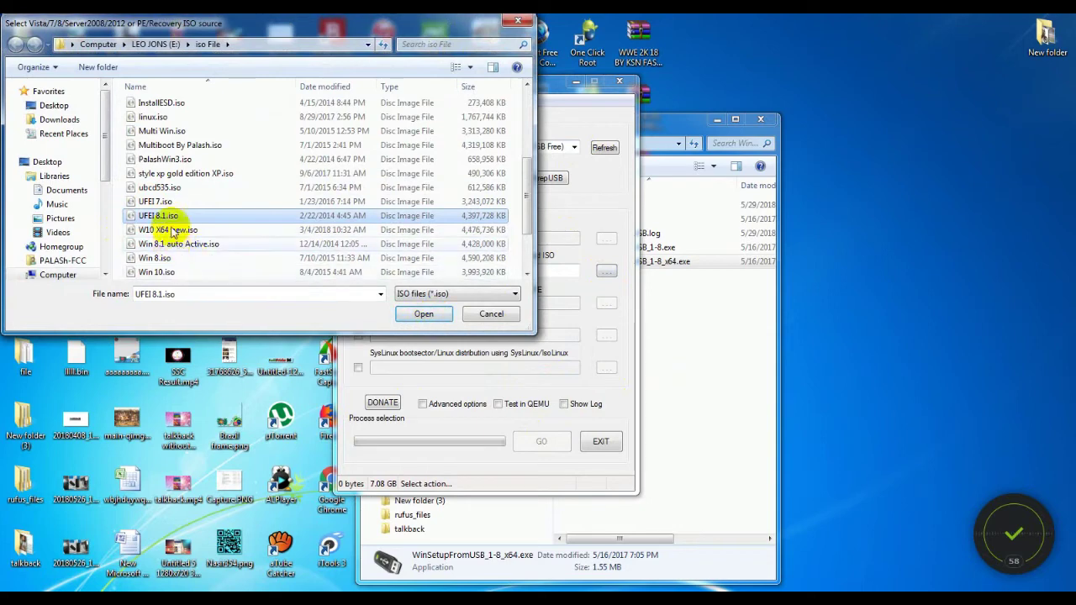
pyautogui.scroll(4, 174, 220)
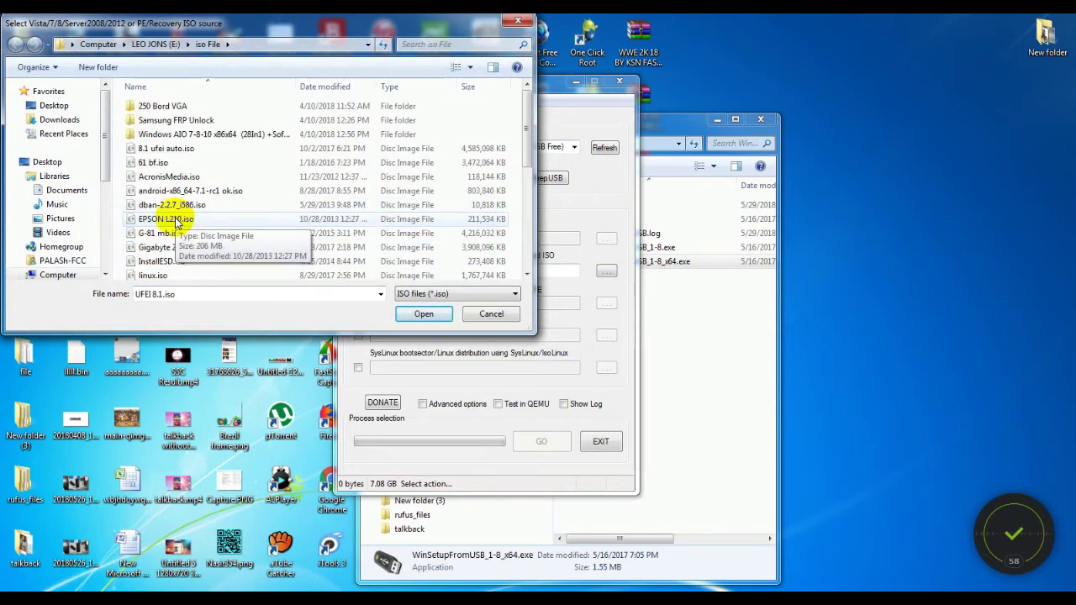
pyautogui.scroll(-3, 176, 220)
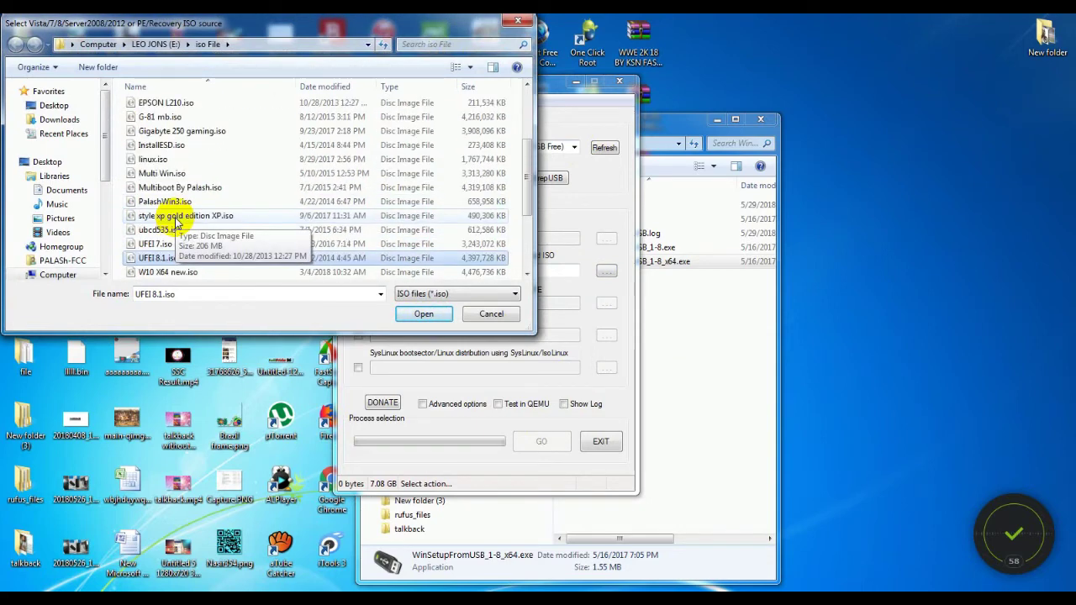
pyautogui.click(422, 315)
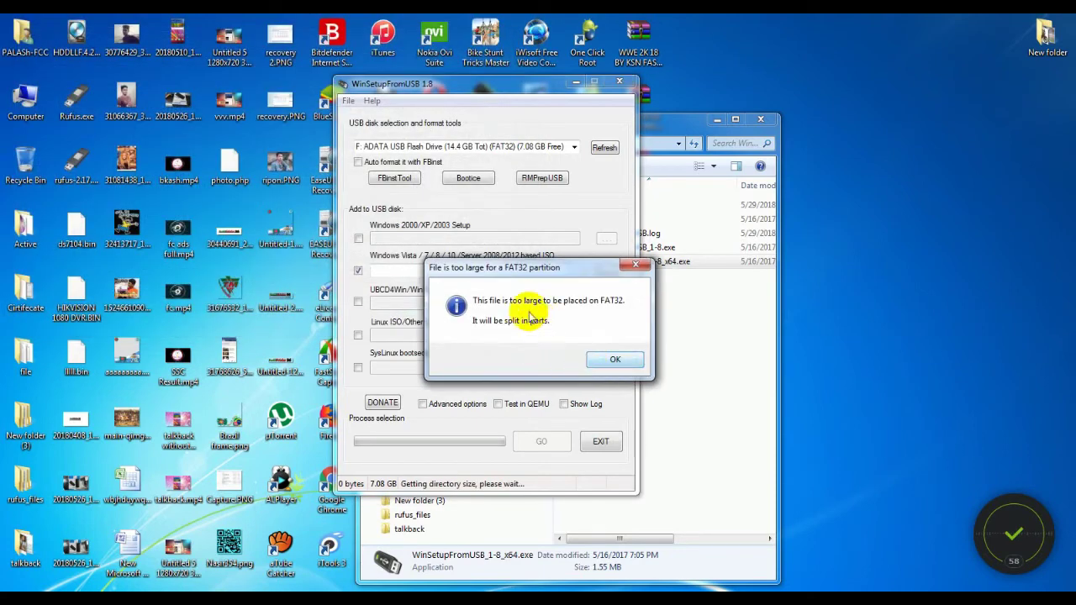
pyautogui.click(615, 359)
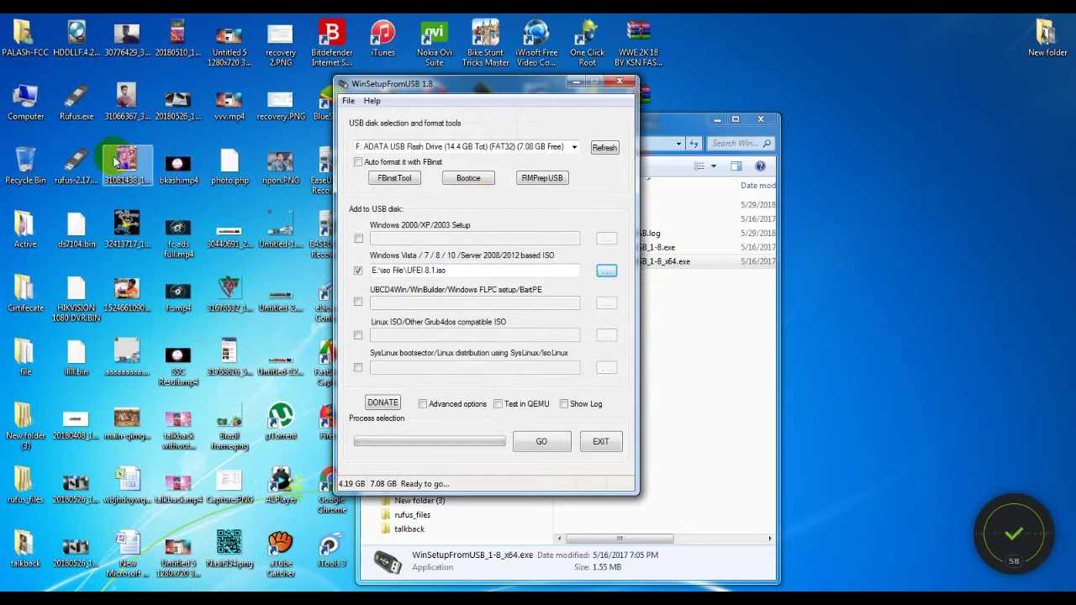
# Step: Check the free space on the WINSETUP (F:) drive in Computer and close the window
pyautogui.doubleClick(31, 107)
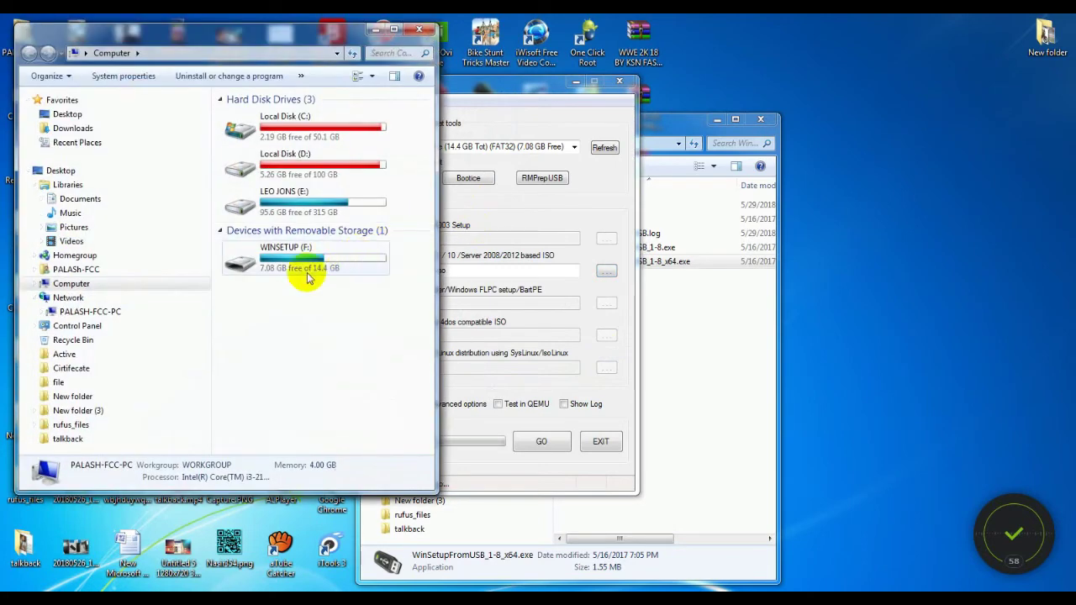
pyautogui.rightClick(300, 267)
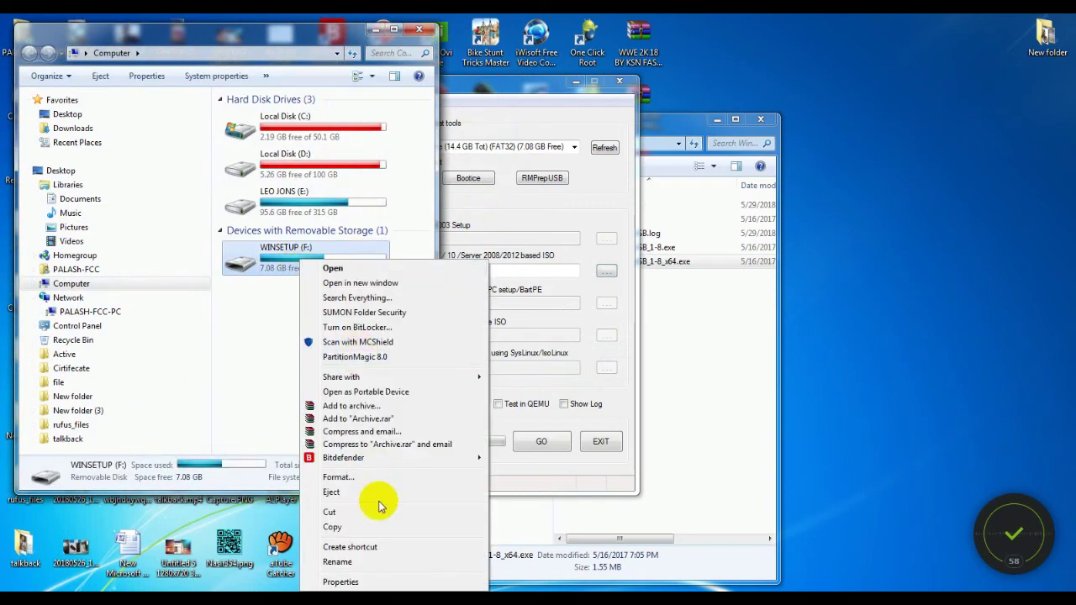
pyautogui.click(418, 30)
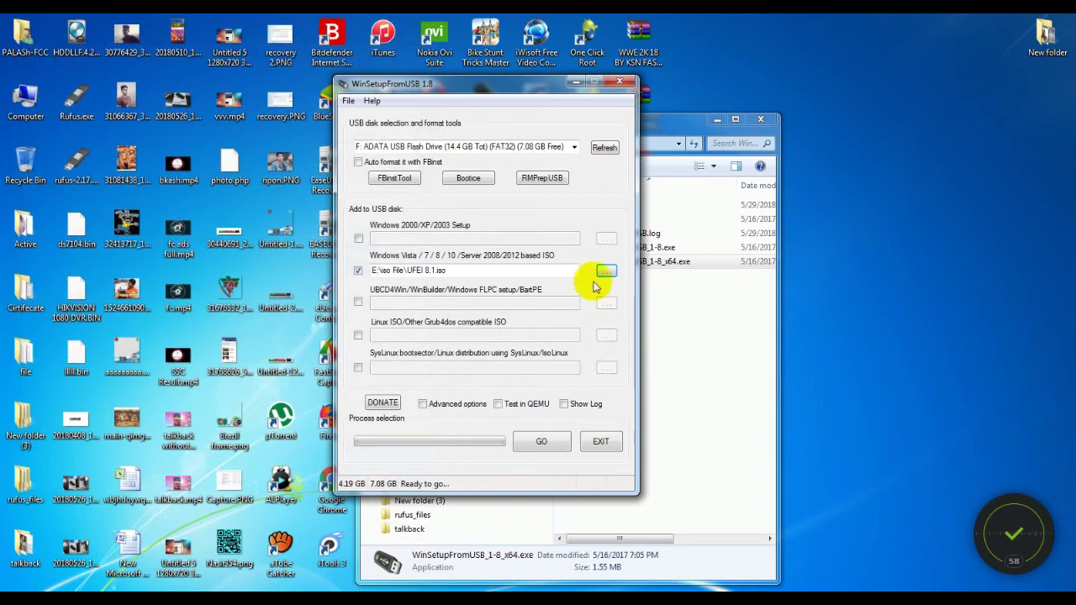
# Step: Set Win 8.iso as the Windows Vista/7/8/10 source, accept splitting it for FAT32, and start copying it to the flash drive
pyautogui.click(605, 271)
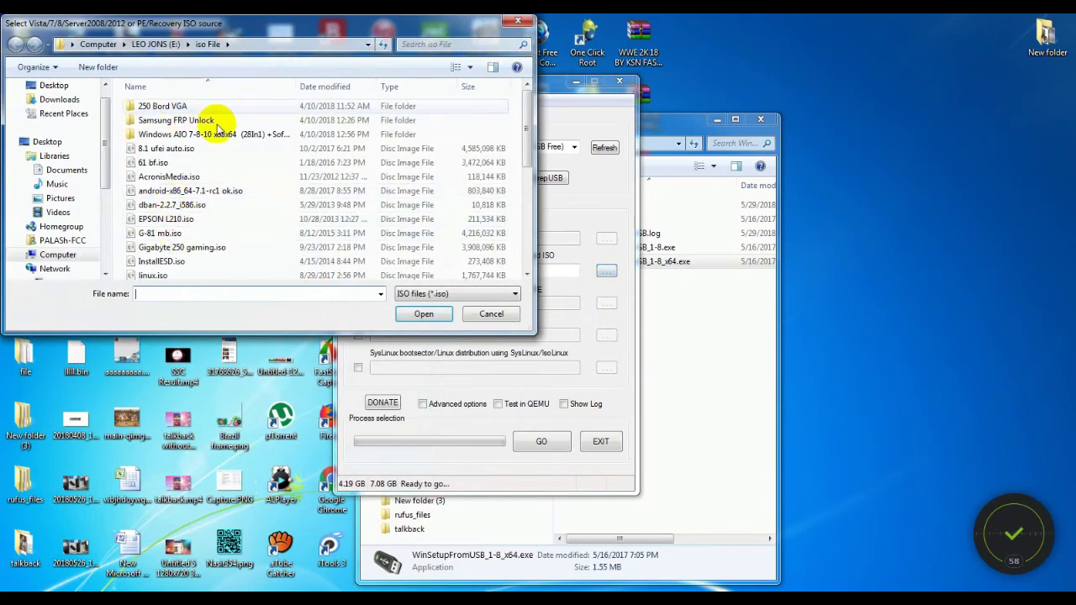
pyautogui.moveTo(521, 149); pyautogui.dragTo(526, 262)
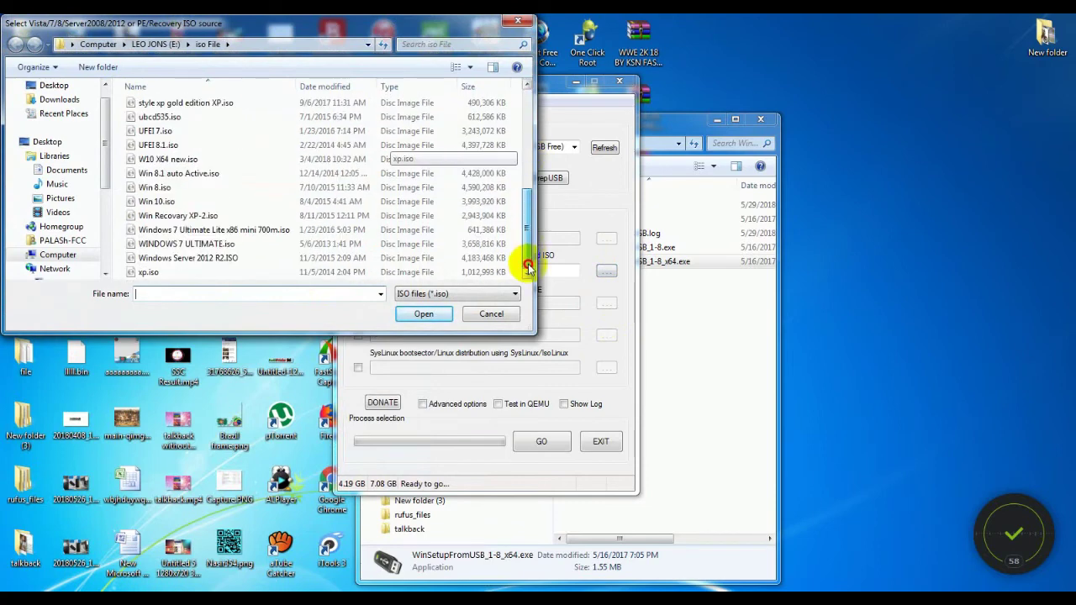
pyautogui.click(155, 187)
pyautogui.click(424, 313)
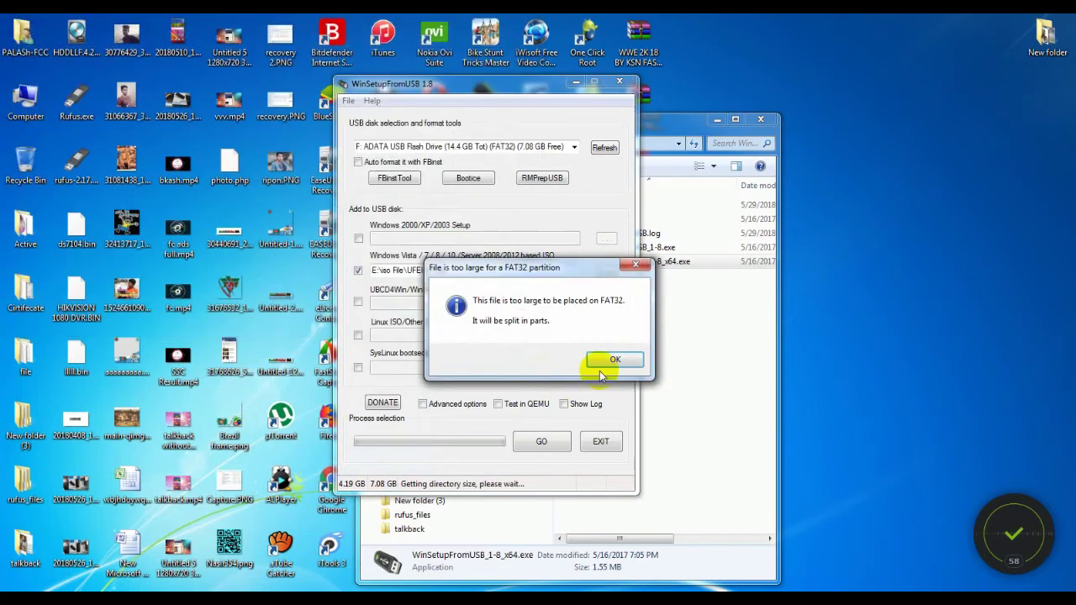
pyautogui.click(613, 361)
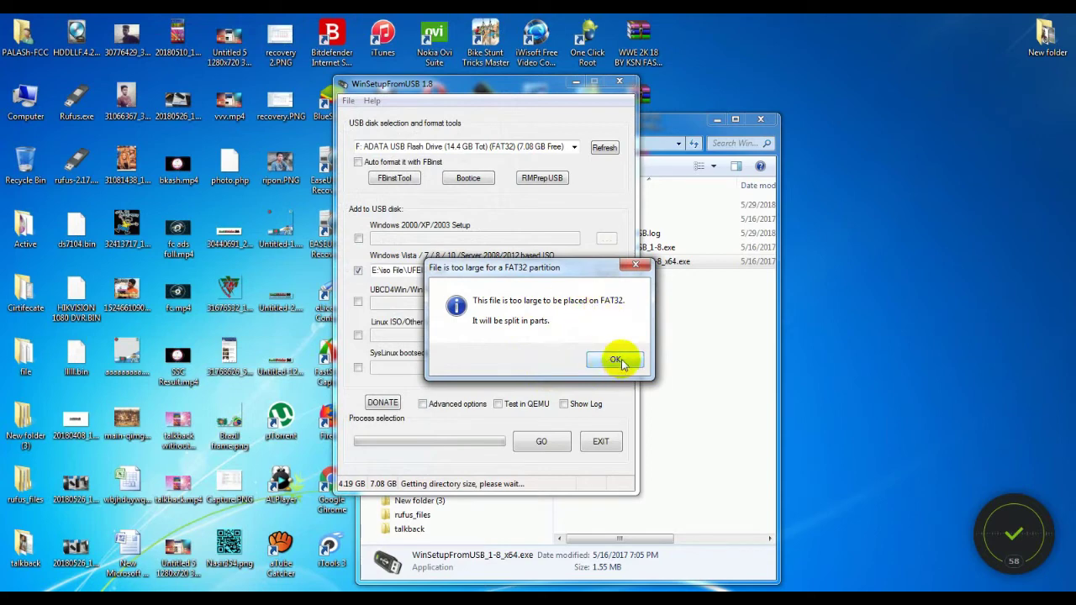
pyautogui.click(618, 361)
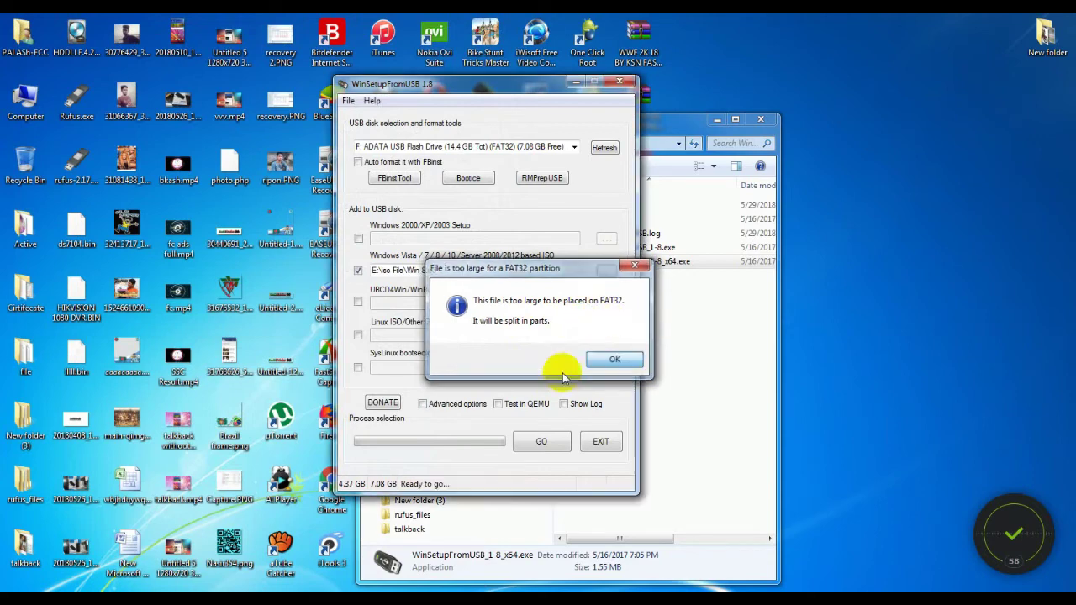
pyautogui.click(538, 443)
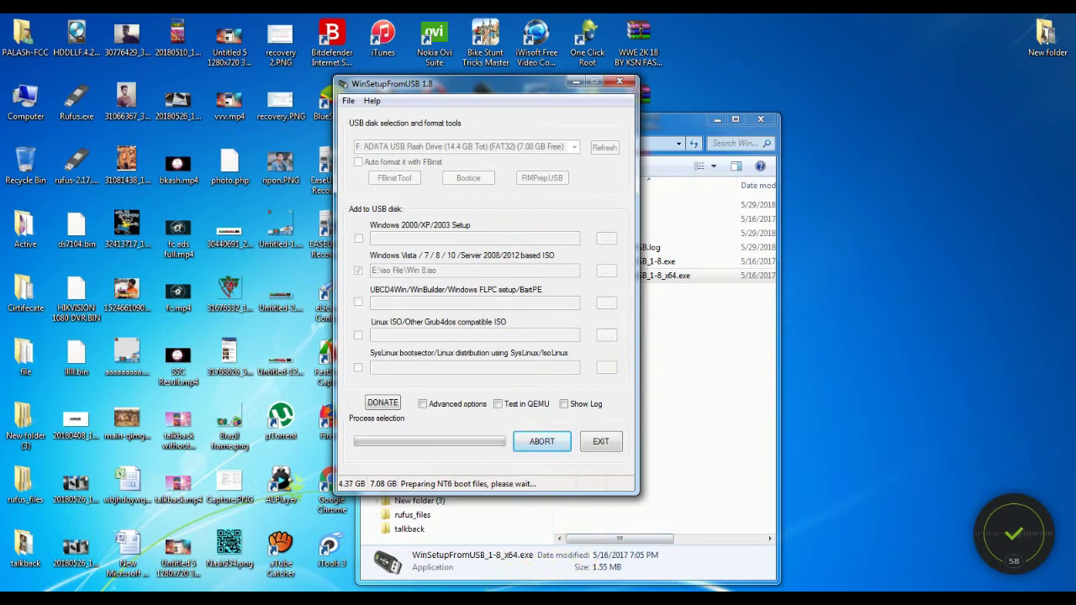
pyautogui.moveTo(517, 598)
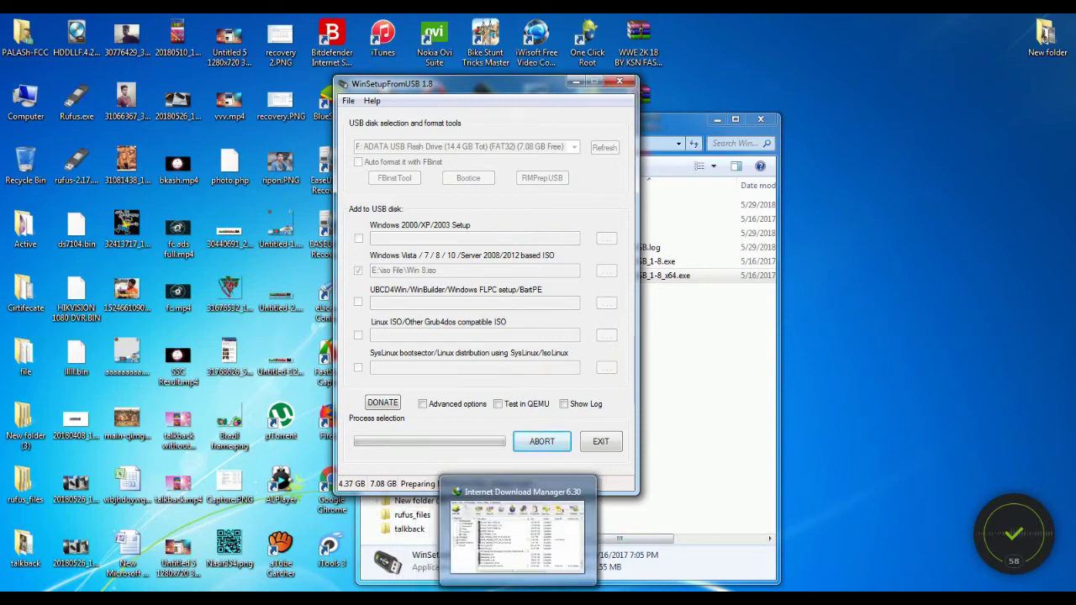
pyautogui.moveTo(559, 598)
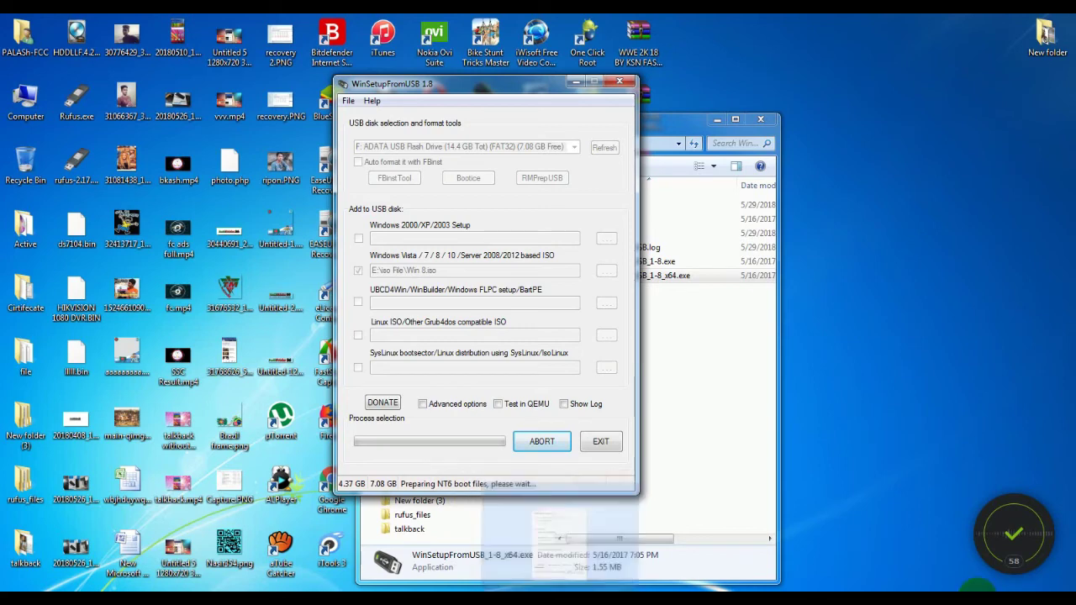
pyautogui.rightClick(867, 187)
pyautogui.click(901, 224)
pyautogui.rightClick(909, 221)
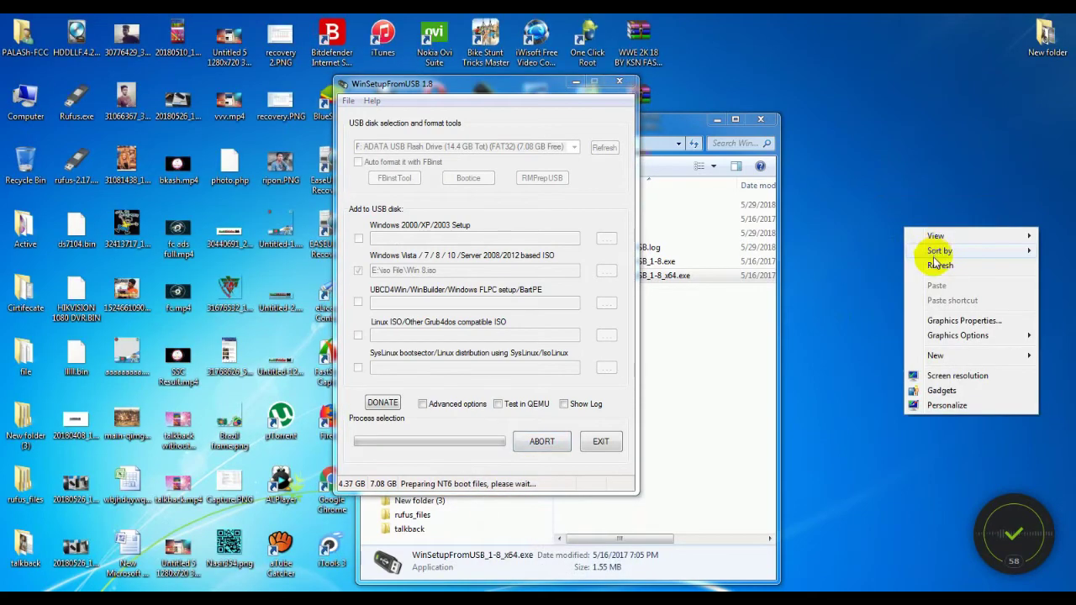
pyautogui.click(932, 266)
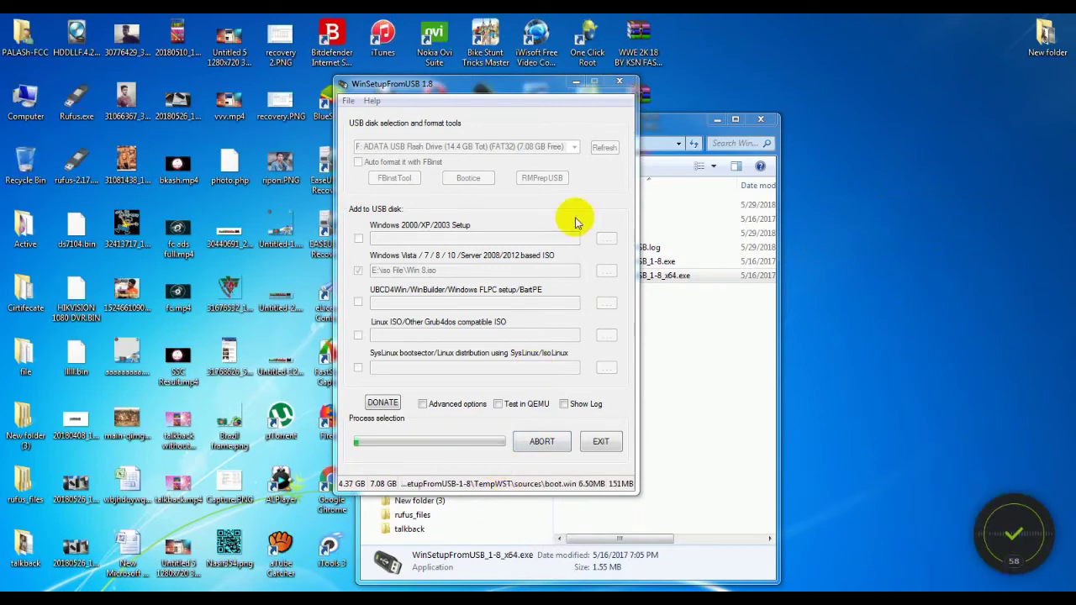
# Step: Move the WinSetupFromUSB window aside and check the WINSETUP (F:) drive's free space in Computer, refreshing the view
pyautogui.moveTo(480, 84); pyautogui.dragTo(531, 87)
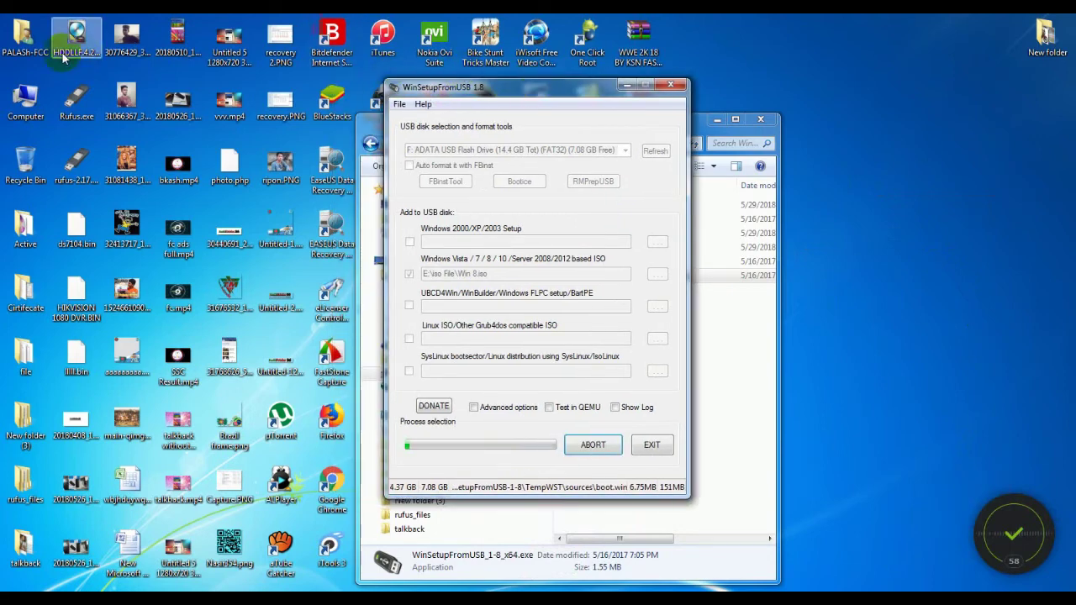
pyautogui.doubleClick(26, 101)
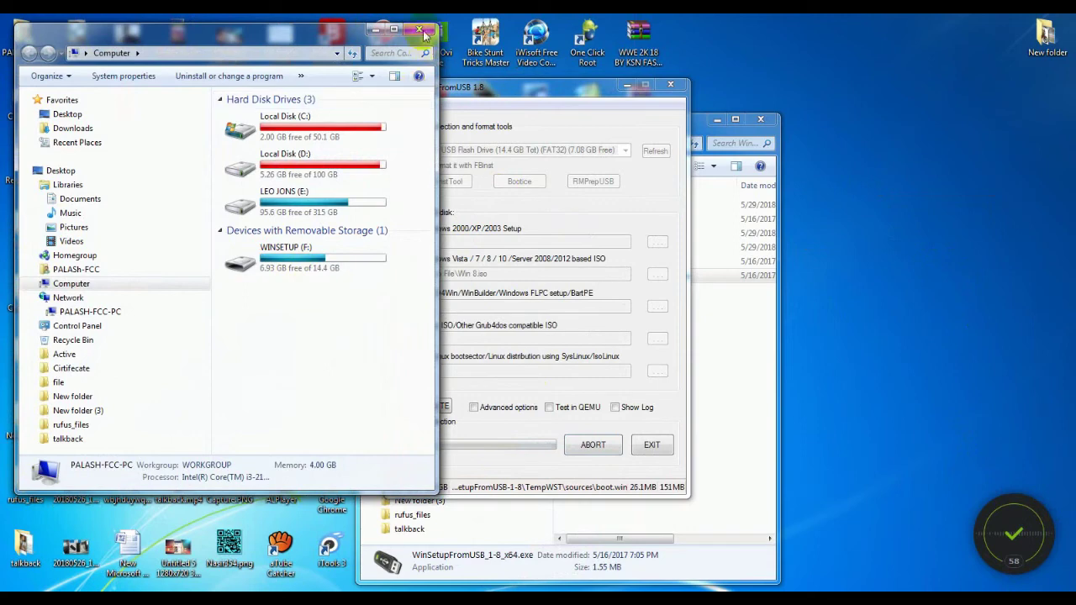
pyautogui.rightClick(345, 363)
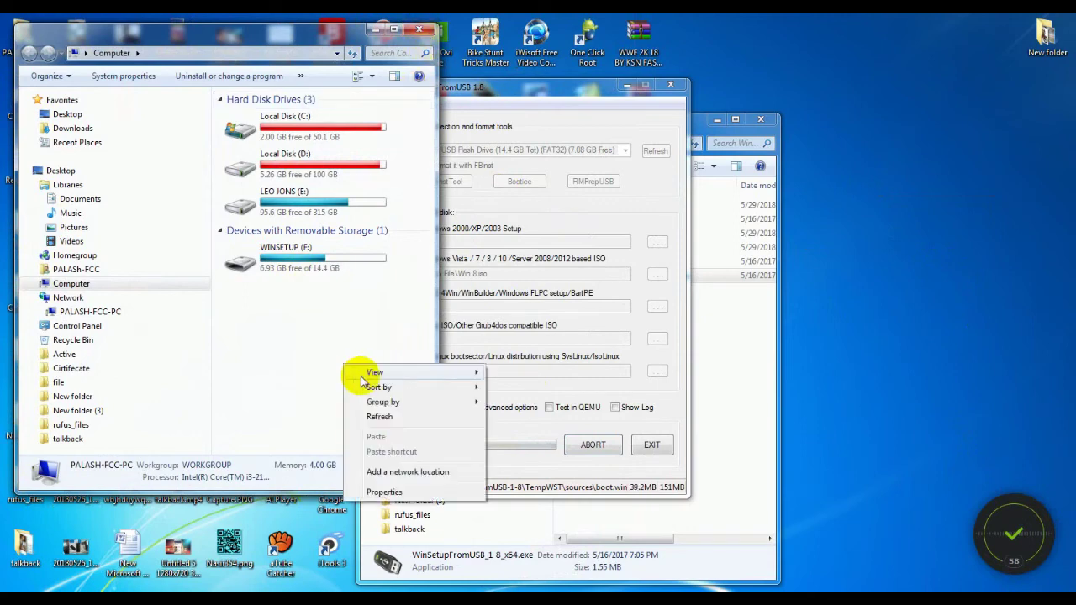
pyautogui.click(379, 417)
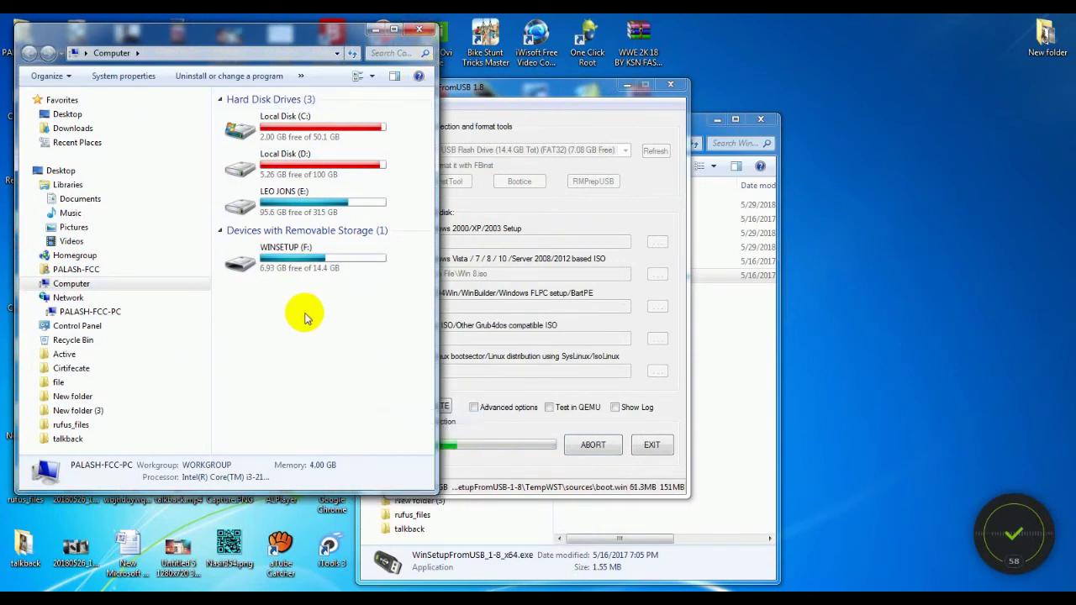
pyautogui.rightClick(305, 318)
pyautogui.click(358, 368)
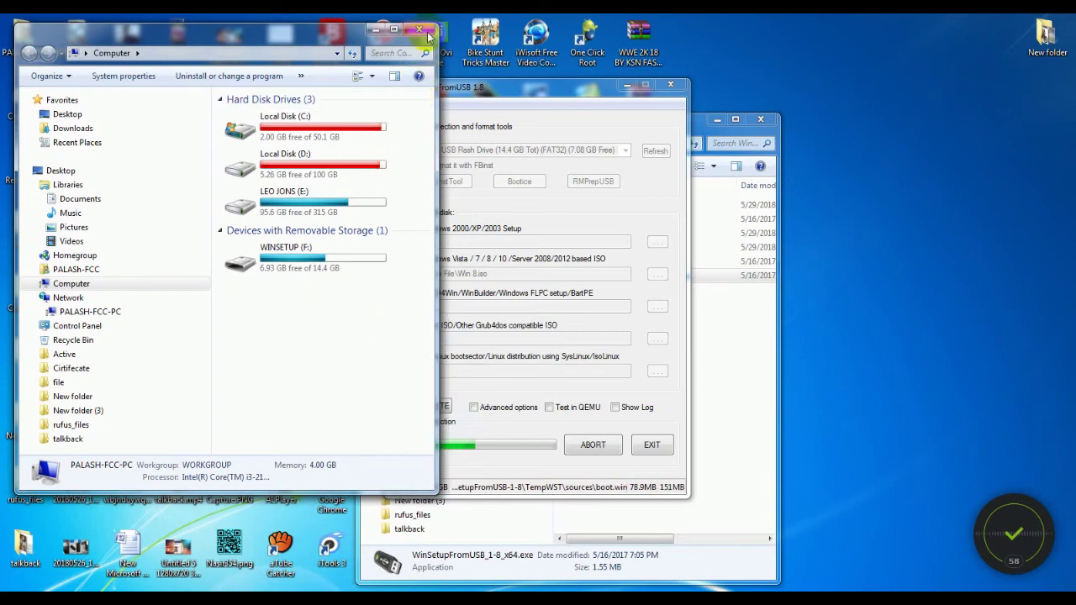
pyautogui.click(427, 34)
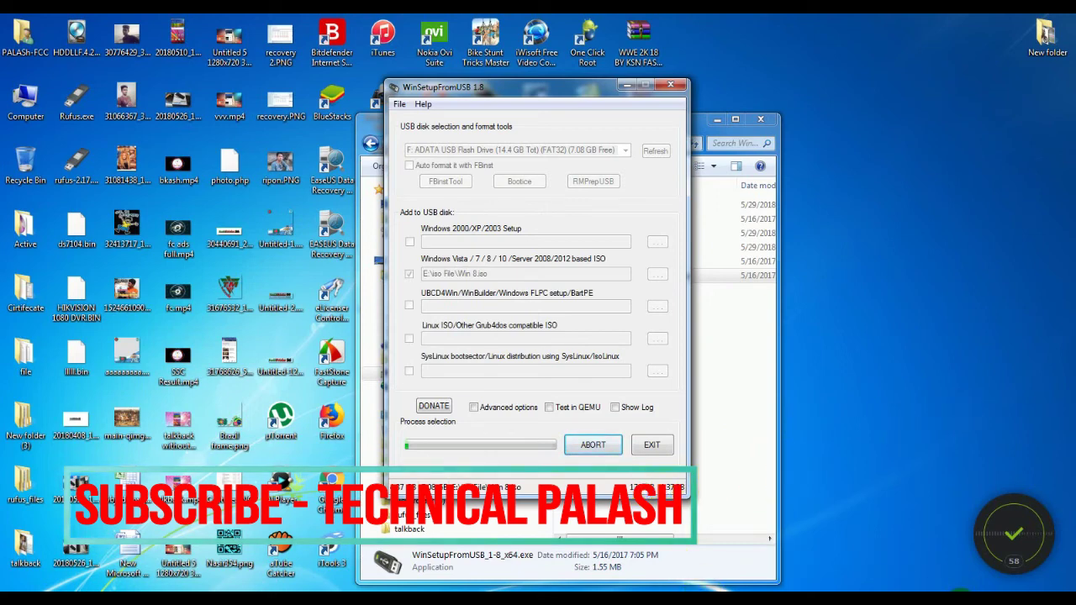
pyautogui.click(958, 590)
pyautogui.click(551, 426)
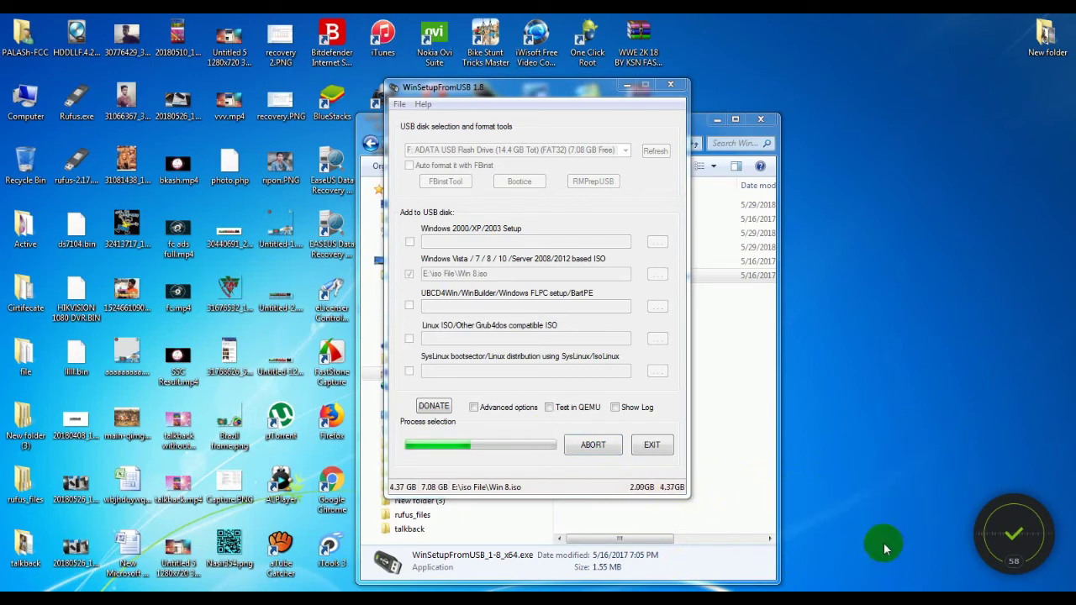
pyautogui.click(954, 589)
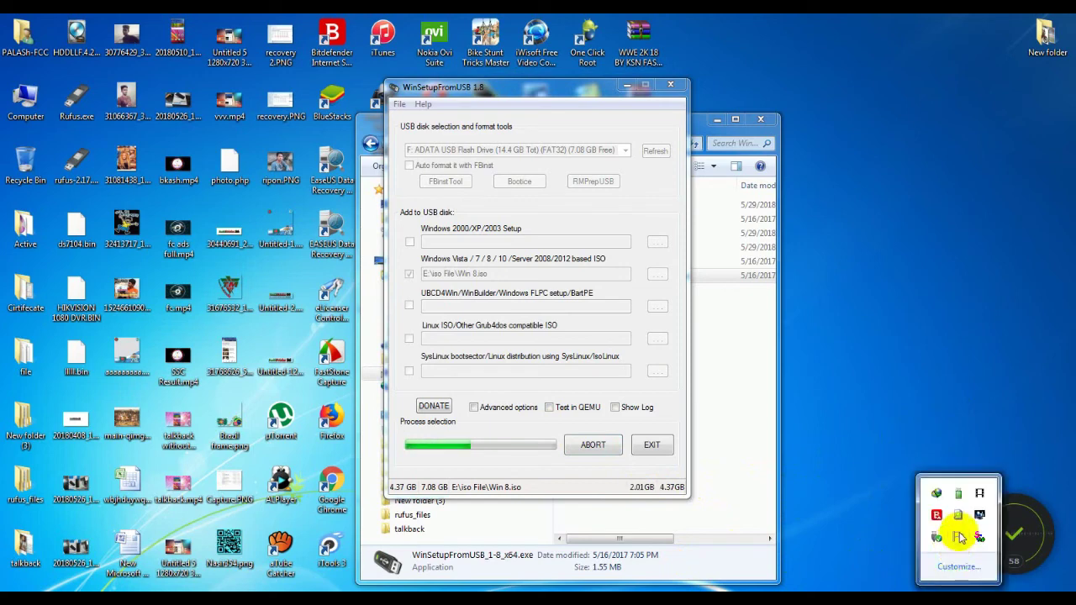
pyautogui.click(600, 254)
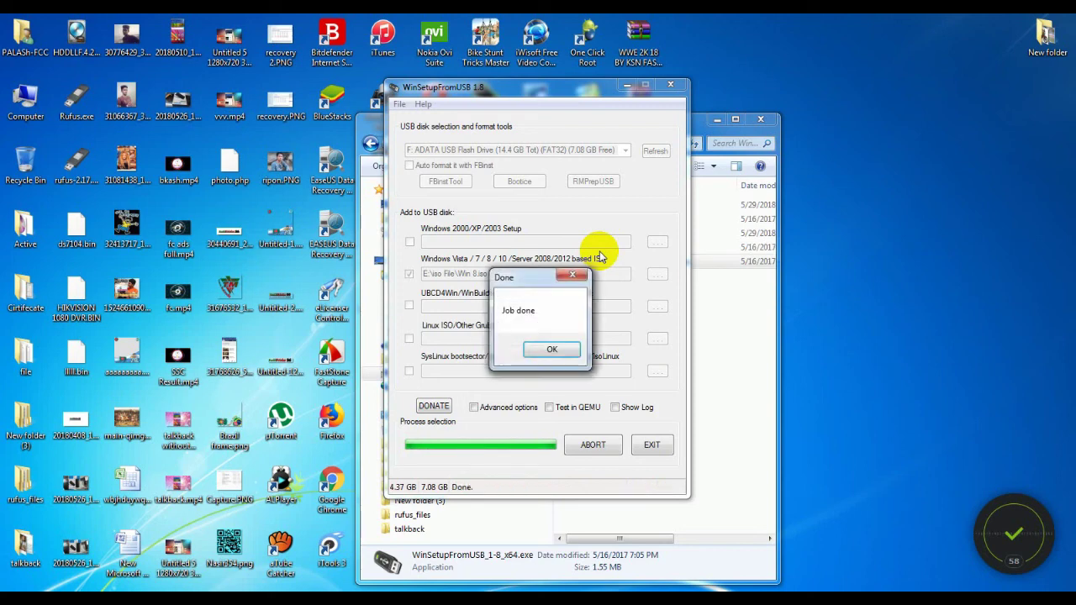
# Step: Acknowledge the completed Win 8.iso copy job
pyautogui.click(550, 351)
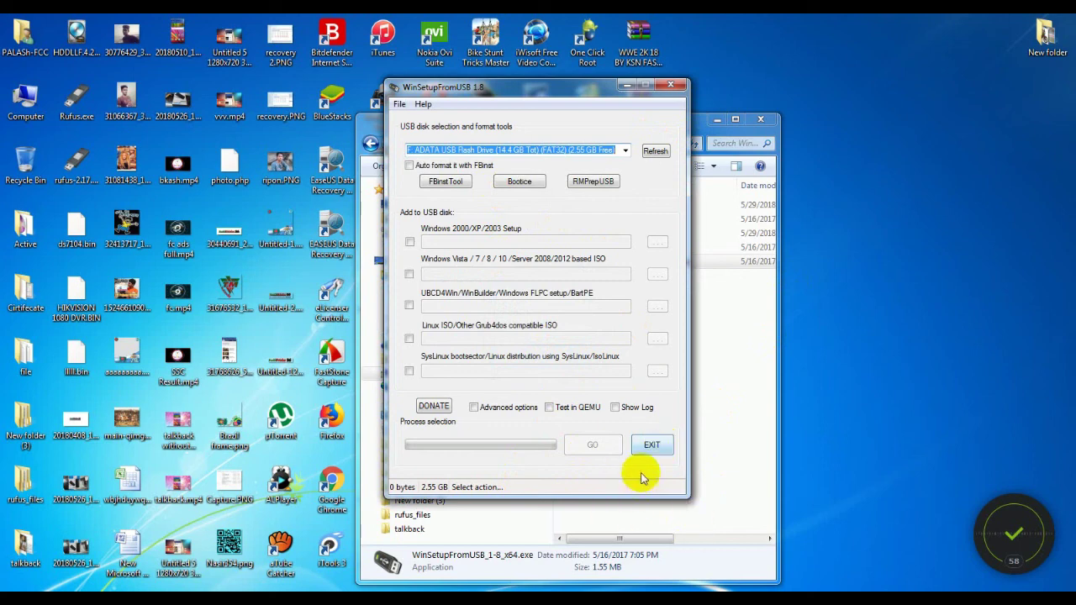
# Step: Exit WinSetupFromUSB and close its WinSetupFromUSB-1-8 program folder window
pyautogui.click(649, 449)
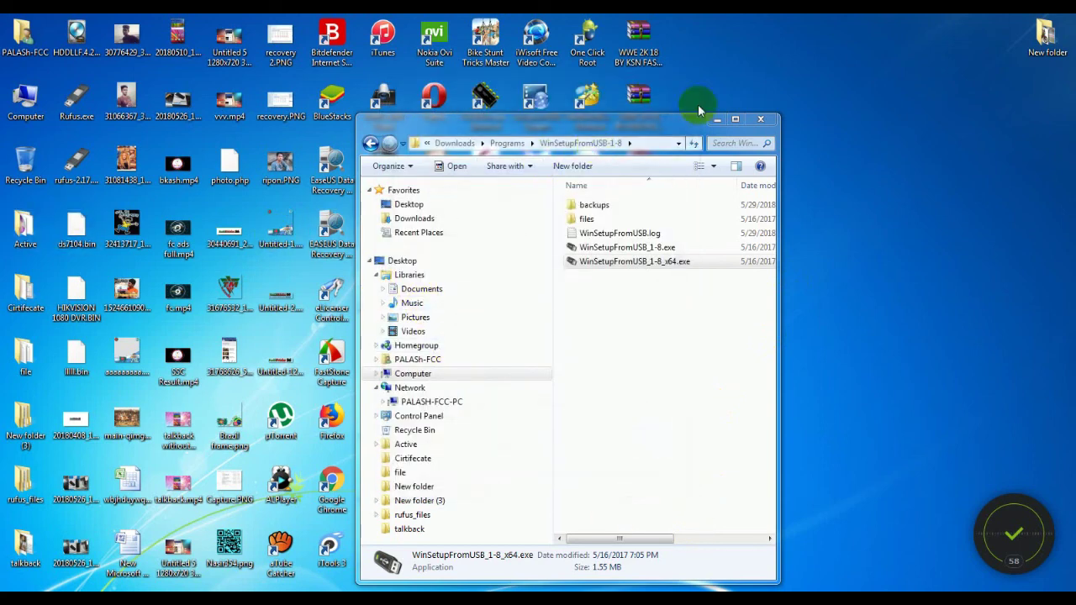
pyautogui.click(761, 120)
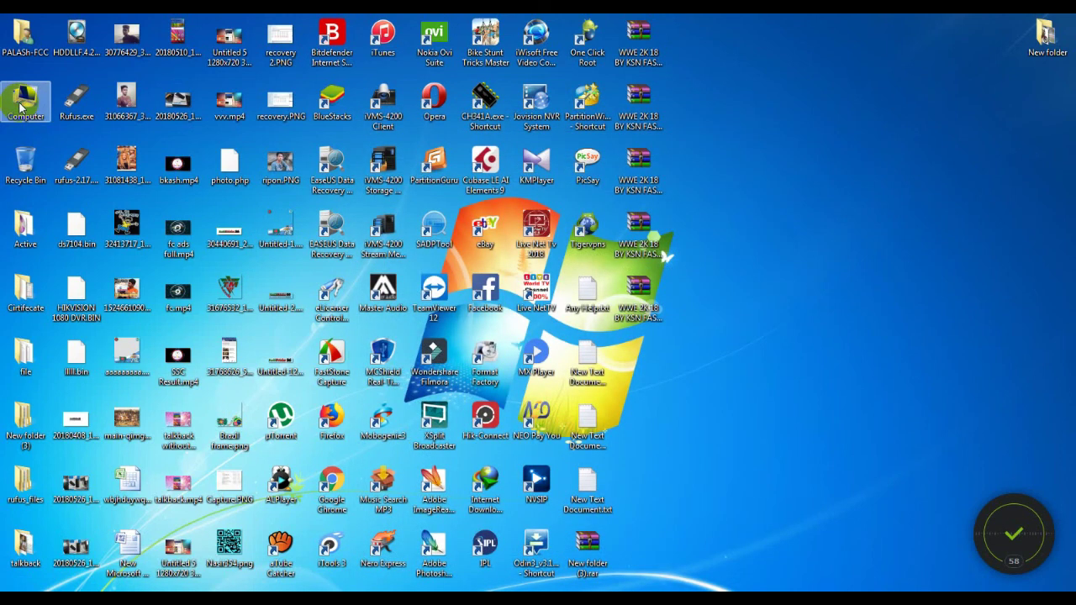
# Step: Open the WINSETUP folder on the WINSETUP (F:) drive, examine the Windows source folders copied there, and close the window
pyautogui.doubleClick(25, 99)
pyautogui.click(632, 340)
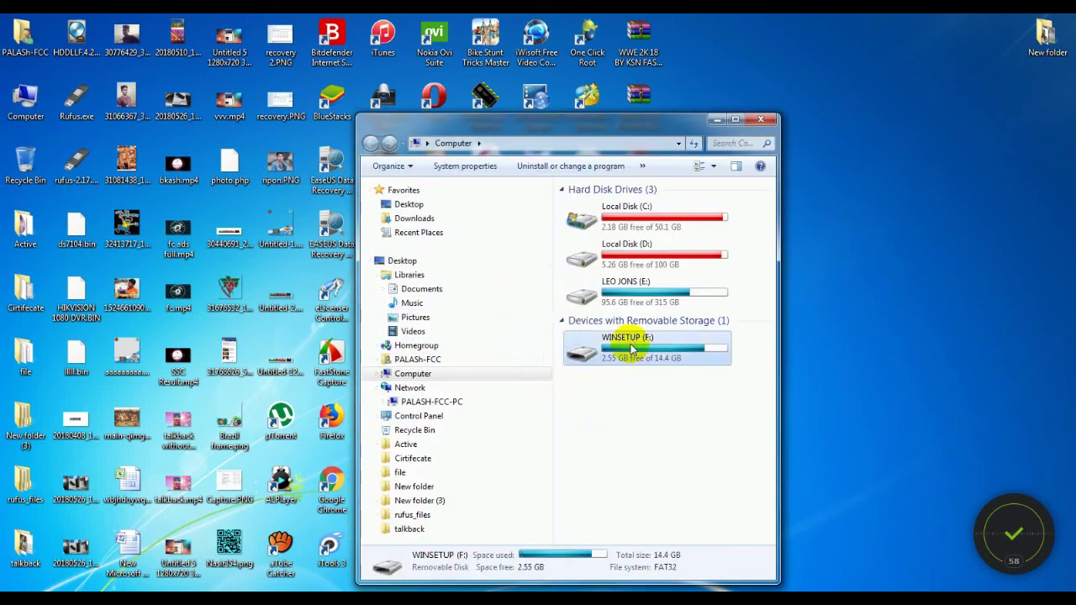
pyautogui.doubleClick(605, 355)
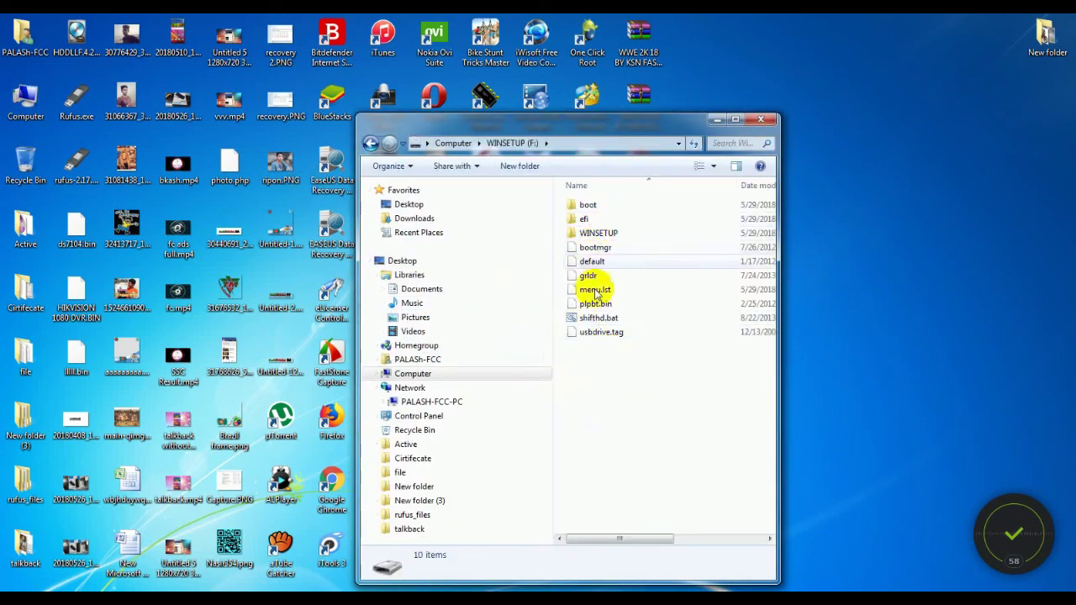
pyautogui.doubleClick(605, 233)
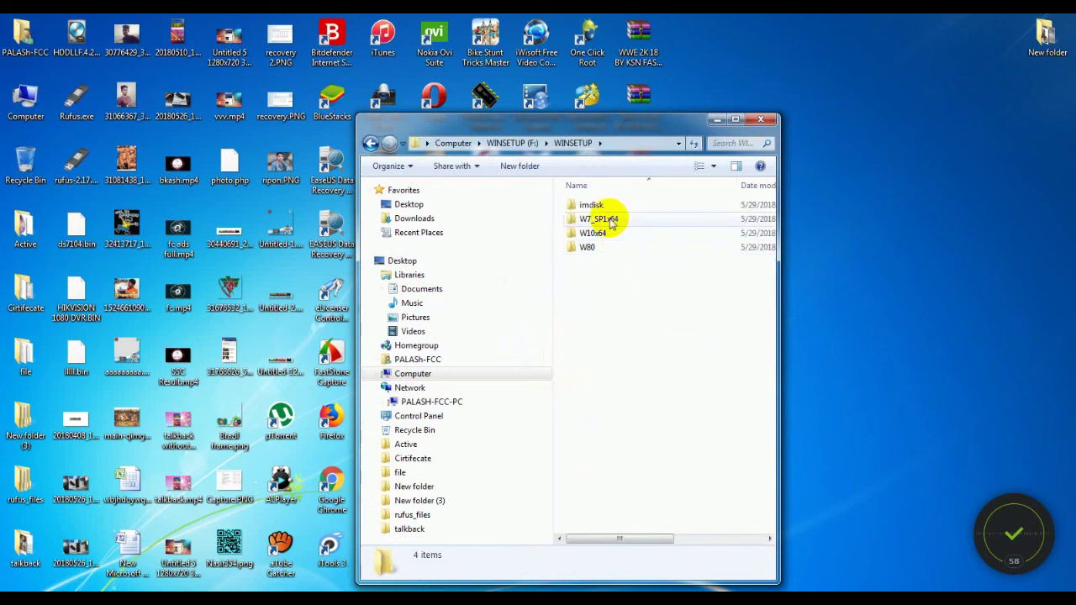
pyautogui.click(588, 234)
pyautogui.click(582, 247)
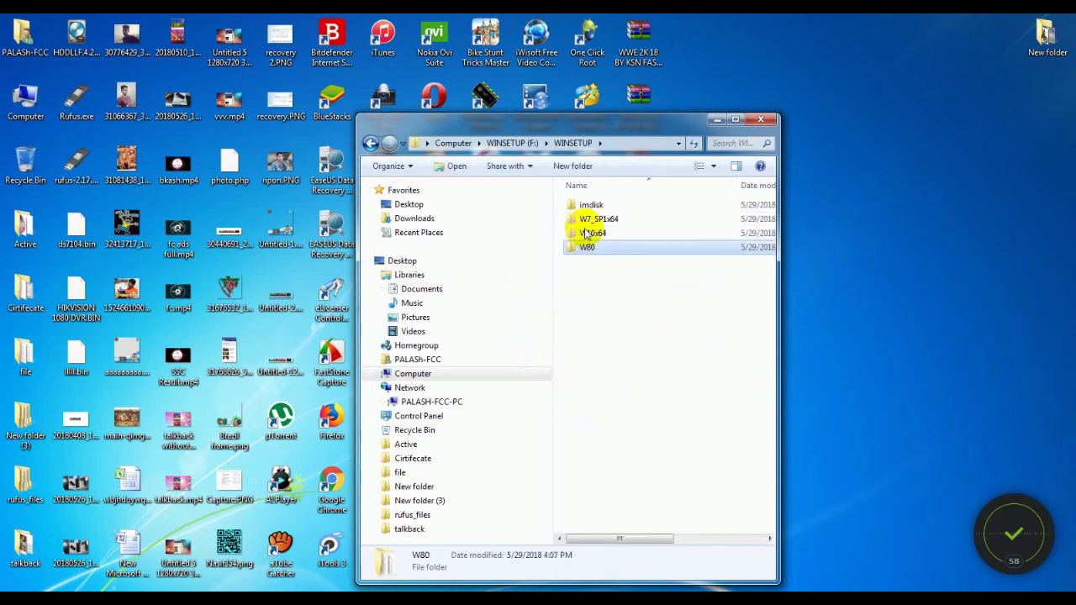
pyautogui.click(590, 221)
pyautogui.click(679, 259)
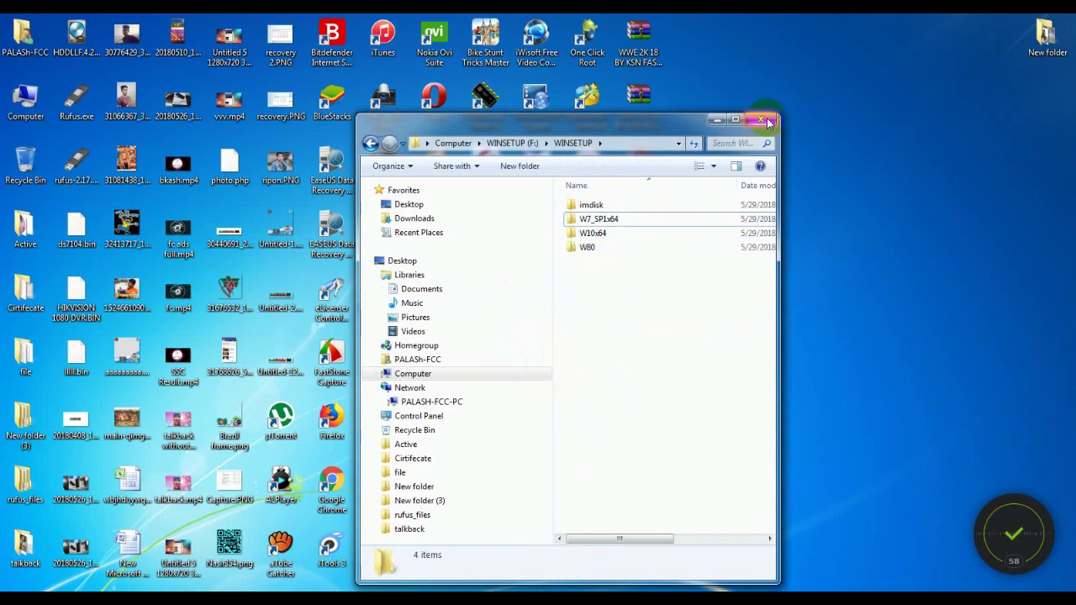
pyautogui.click(768, 123)
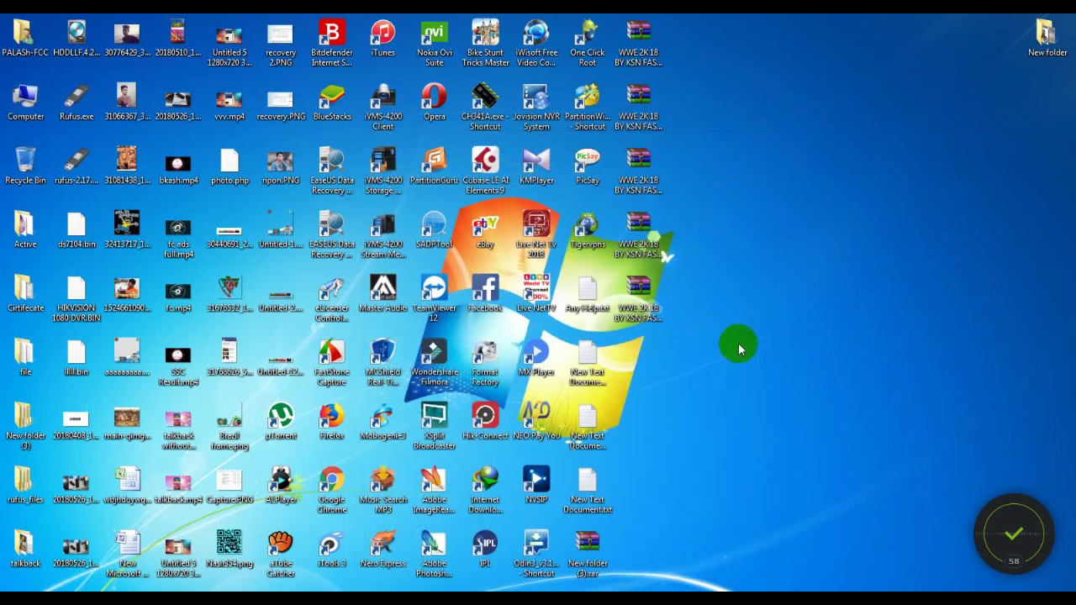
pyautogui.rightClick(700, 308)
pyautogui.click(828, 460)
pyautogui.click(955, 590)
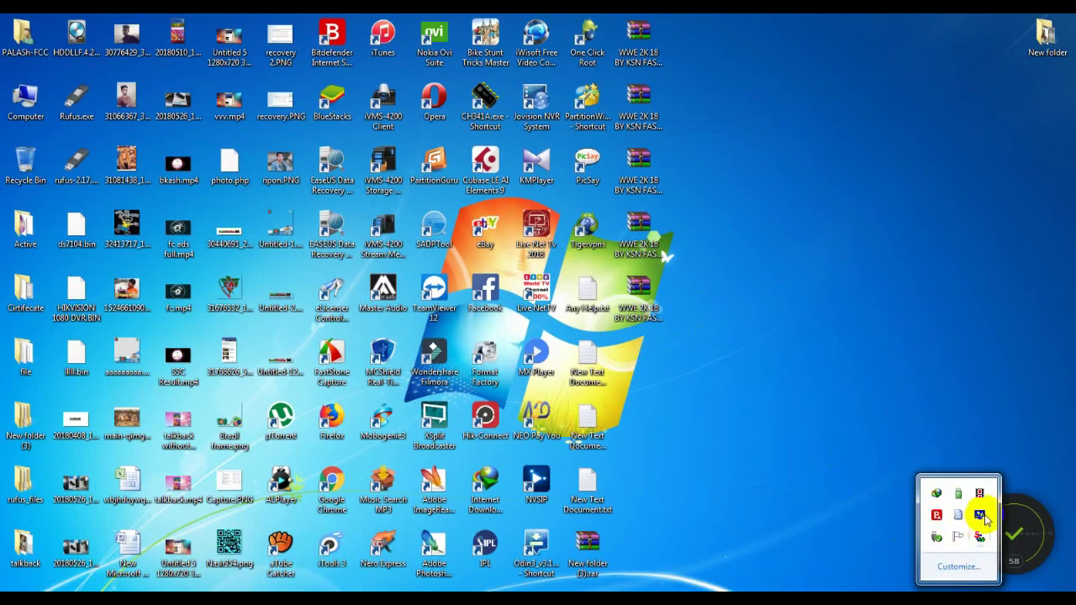